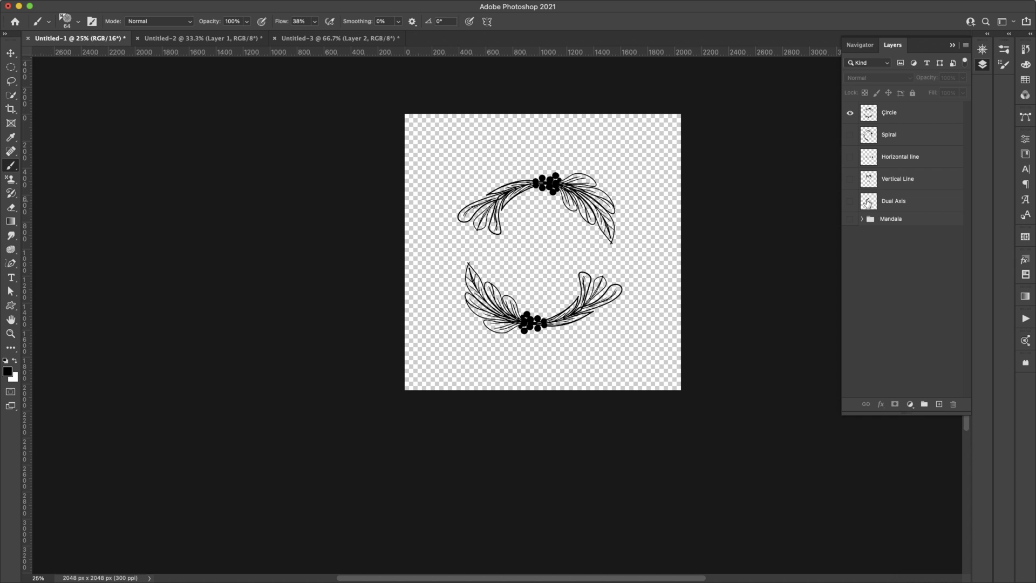
Show and expand the Mandala group, hide the Circle layer, and select Gradient Fill 2
left_click(850, 219)
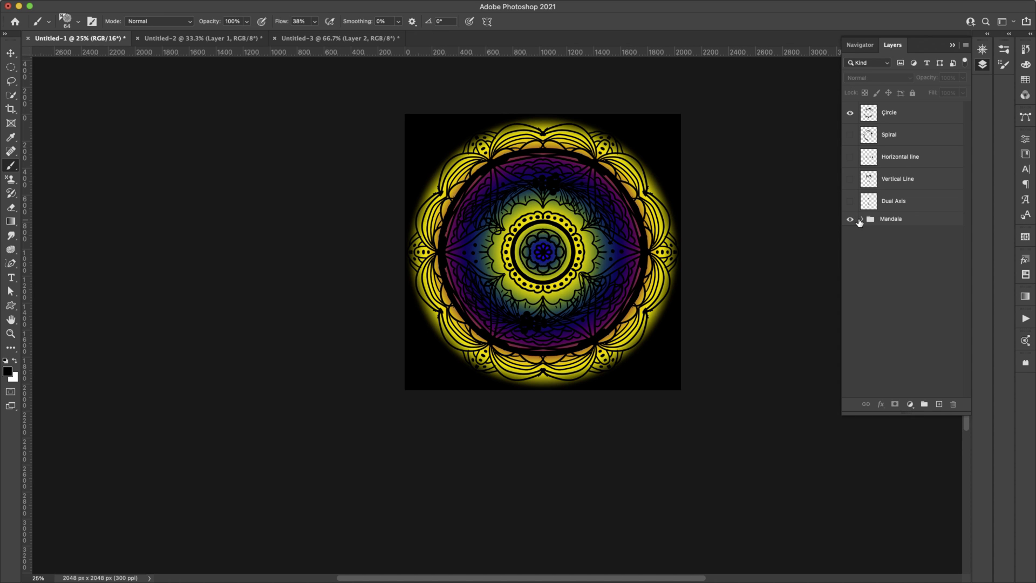
left_click(862, 219)
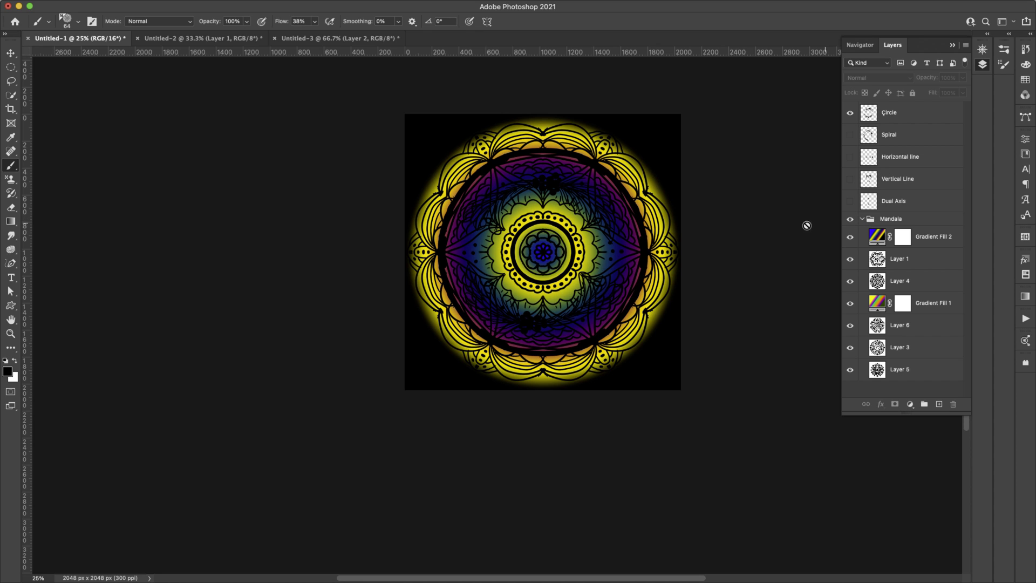
left_click(850, 113)
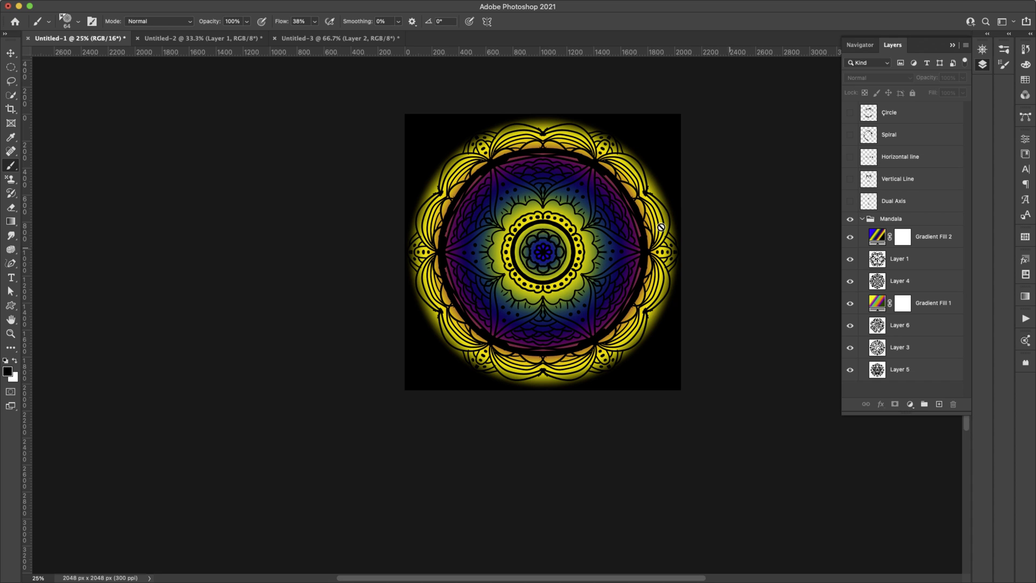
left_click(850, 237)
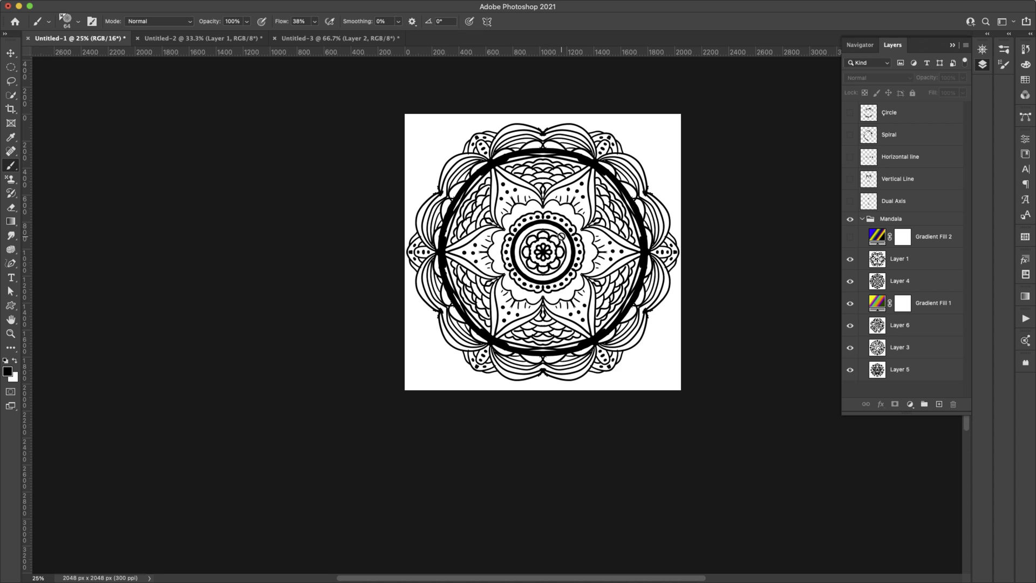
left_click(851, 240)
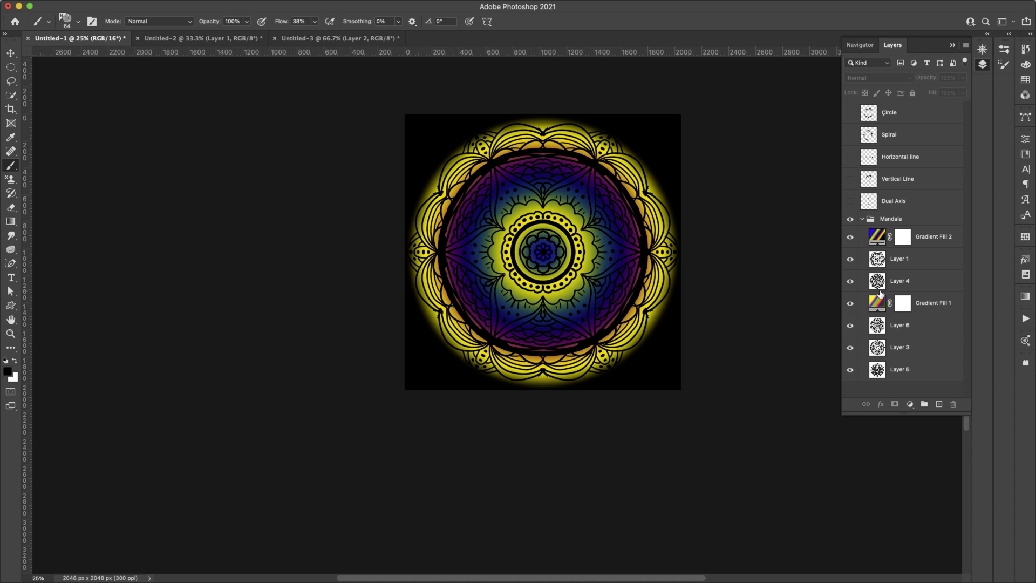
left_click(928, 237)
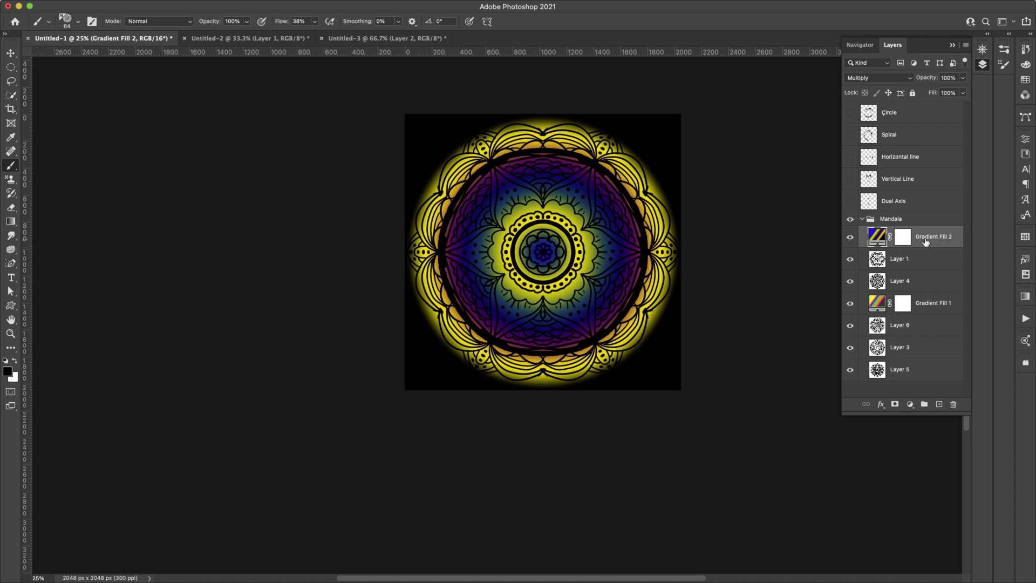
Start a new Gradient fill layer, then cancel it
left_click(910, 404)
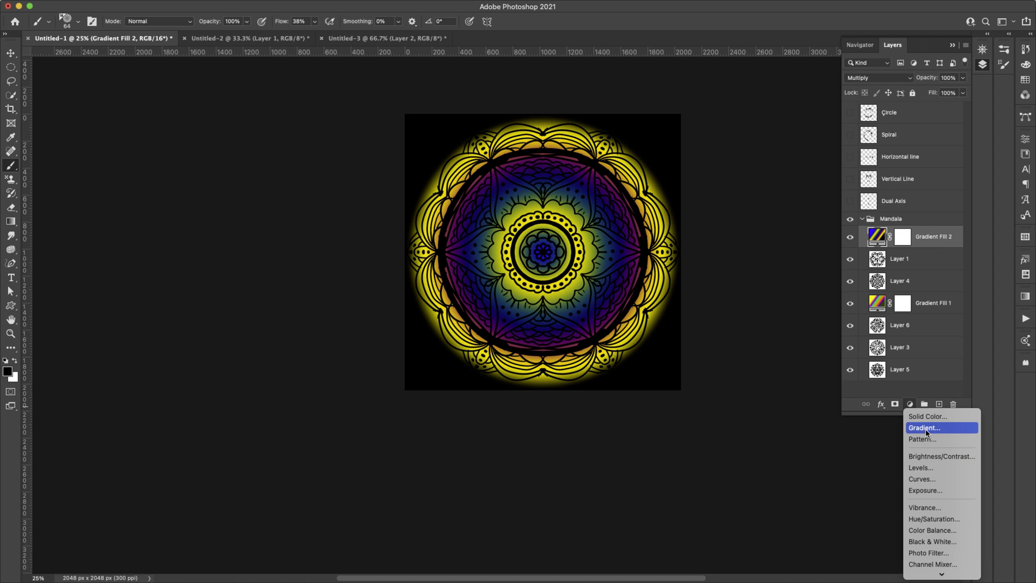
left_click(926, 430)
left_click(968, 304)
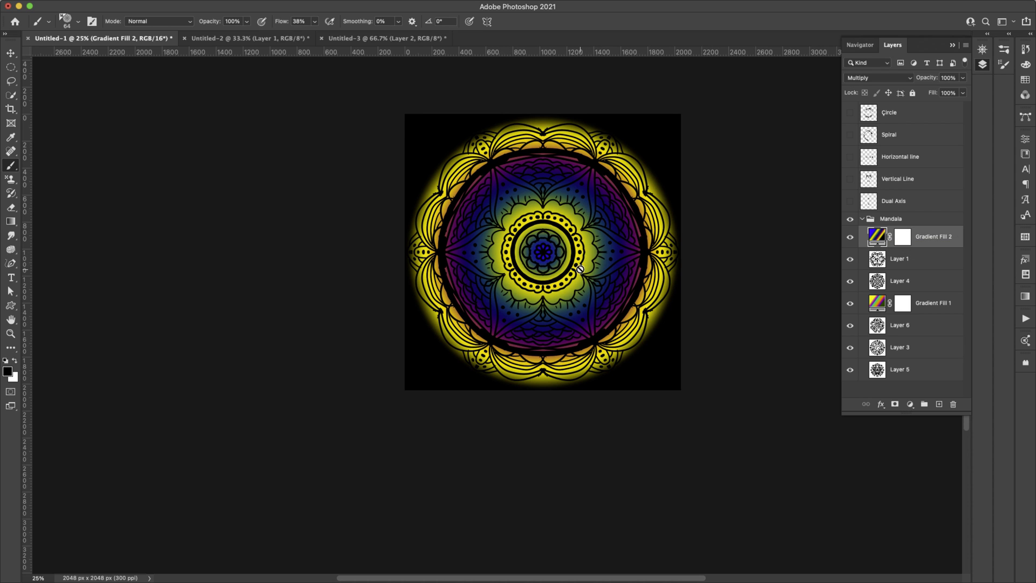
Hide Layer 1, set Gradient Fill 2 to Lighten blending, then hide Gradient Fill 2
left_click(850, 259)
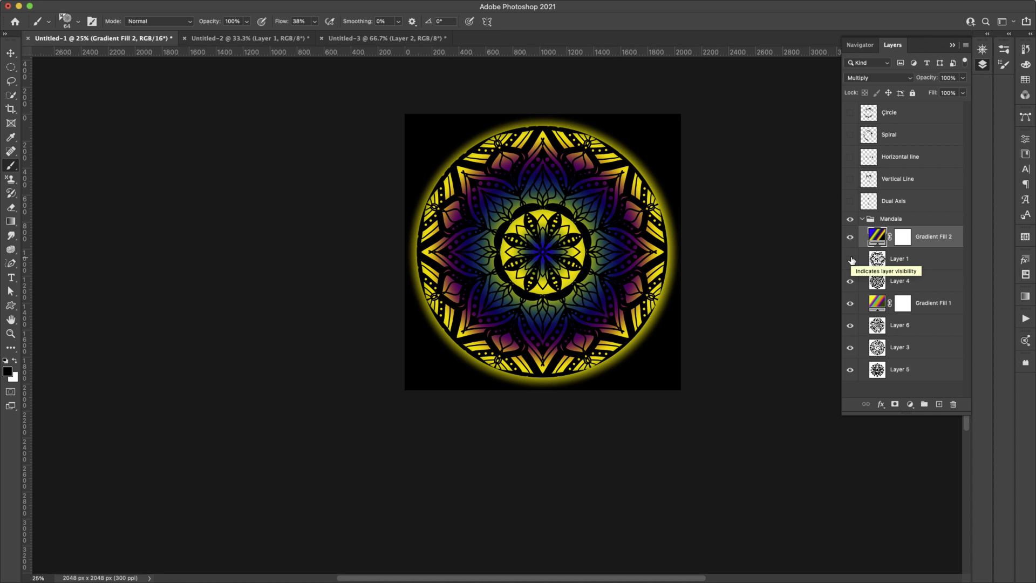
left_click(878, 79)
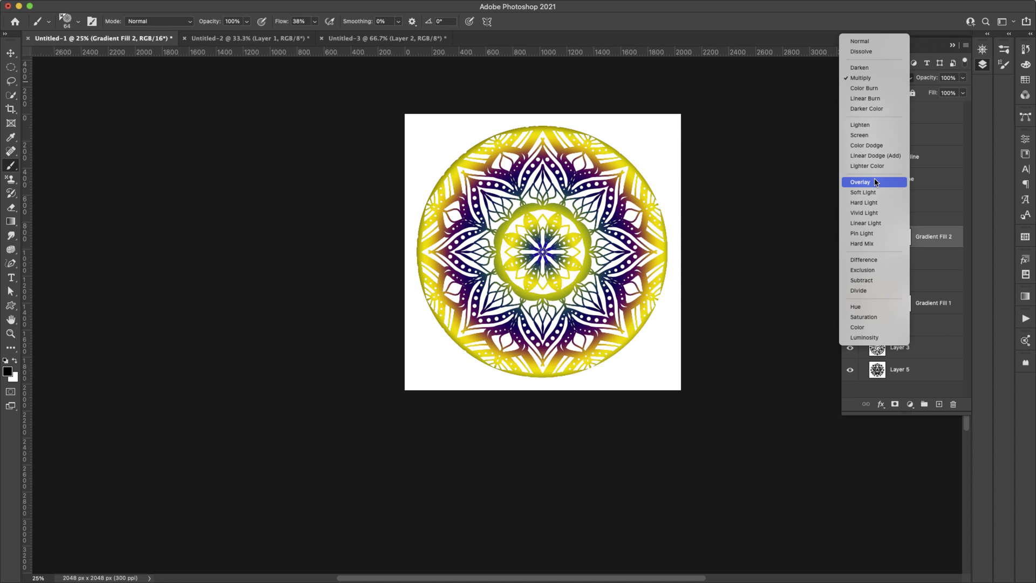
left_click(869, 126)
left_click(849, 236)
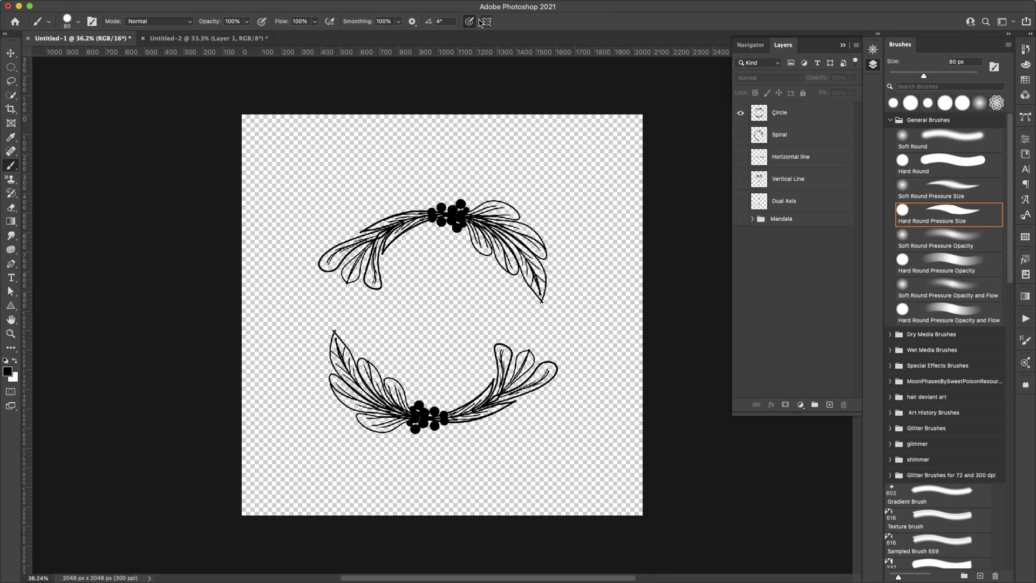
left_click(487, 23)
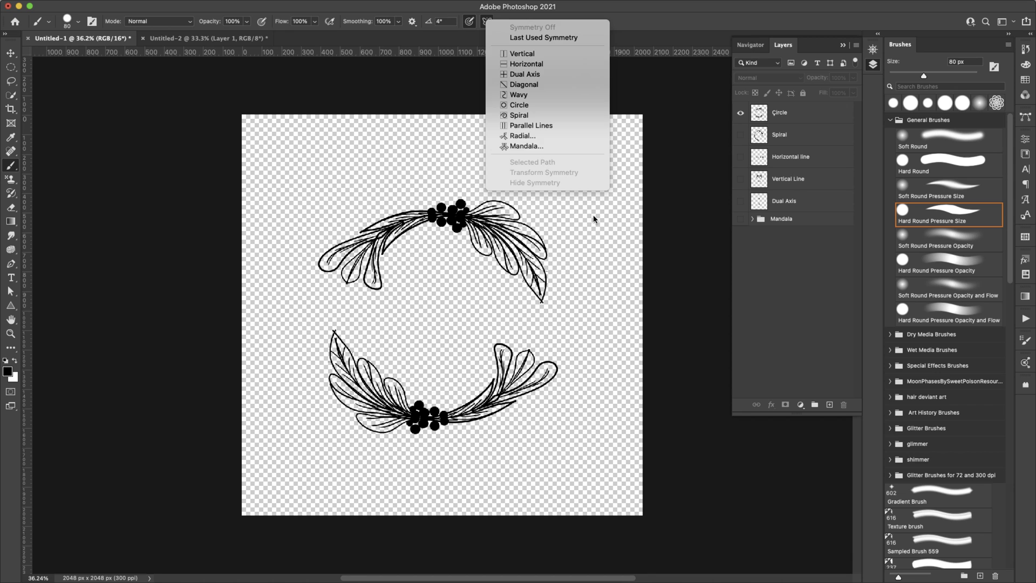
left_click(482, 79)
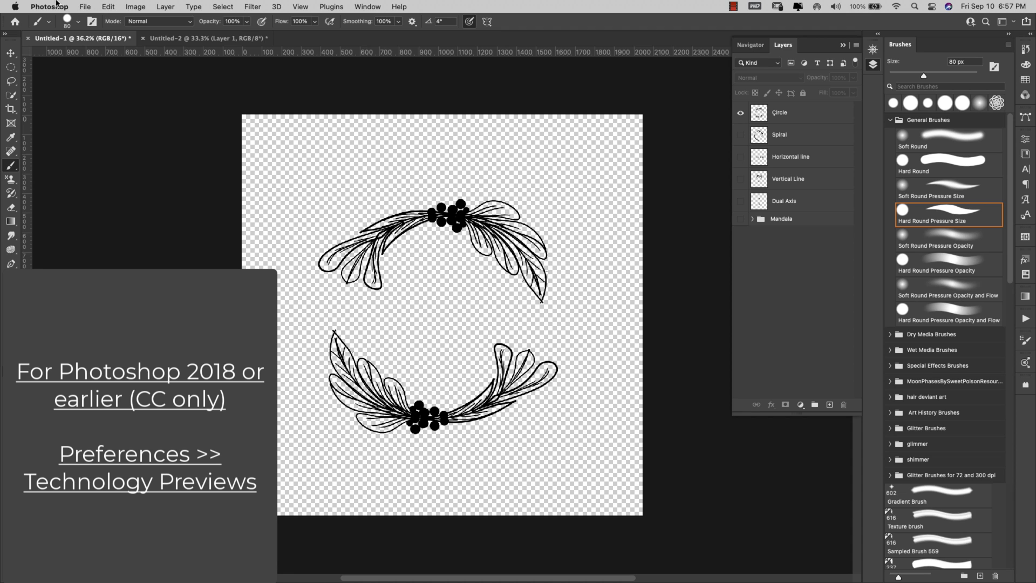
left_click(56, 6)
mouse_move(80, 49)
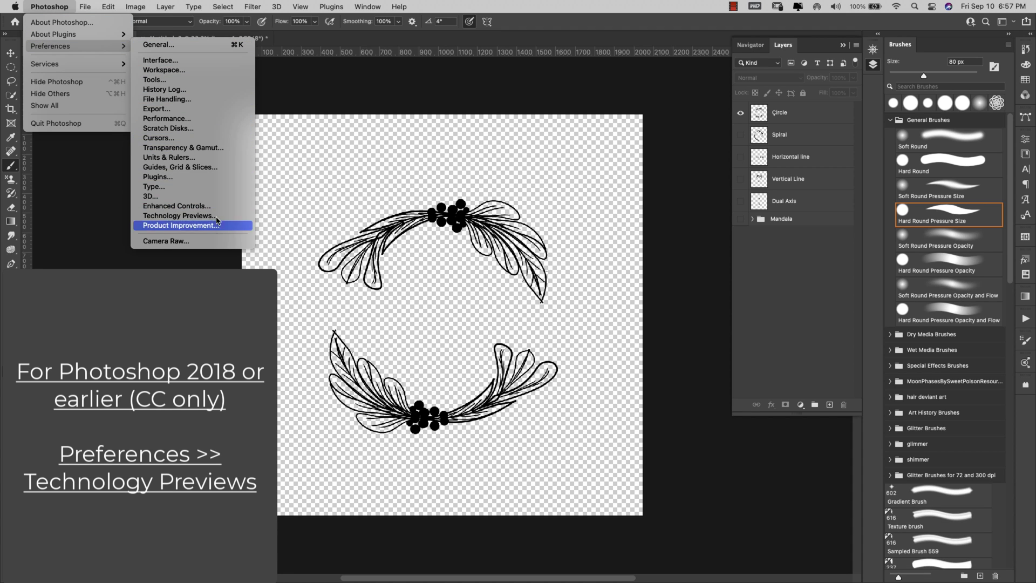
left_click(195, 216)
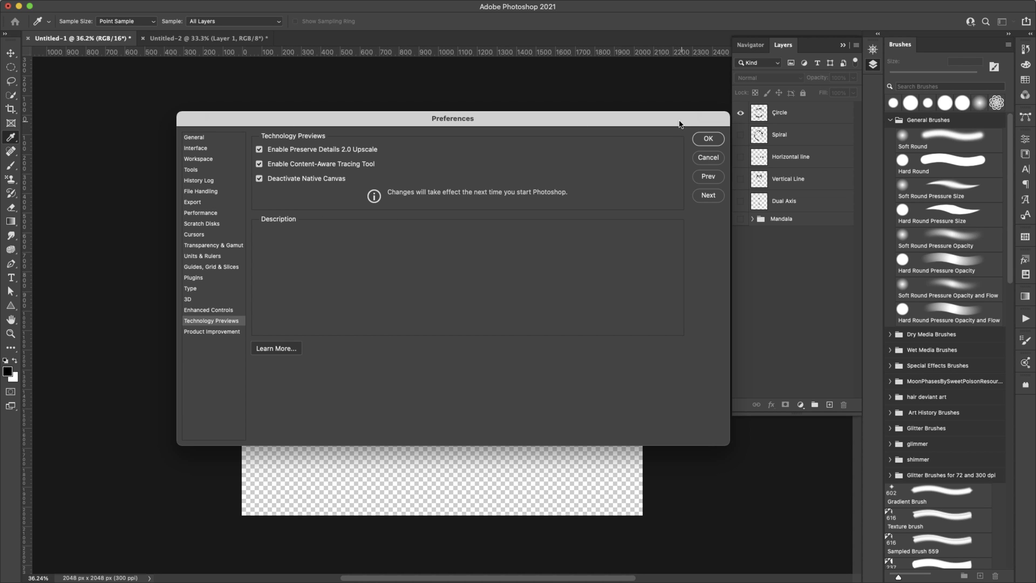
left_click(707, 158)
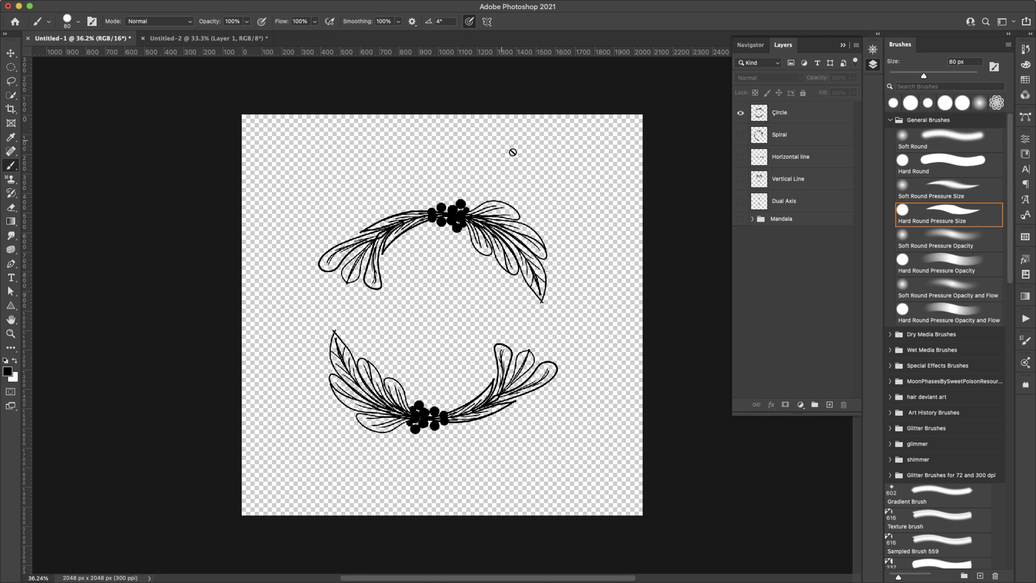
Add a Circle symmetry path and commit its guide over the leaf wreath
left_click(489, 22)
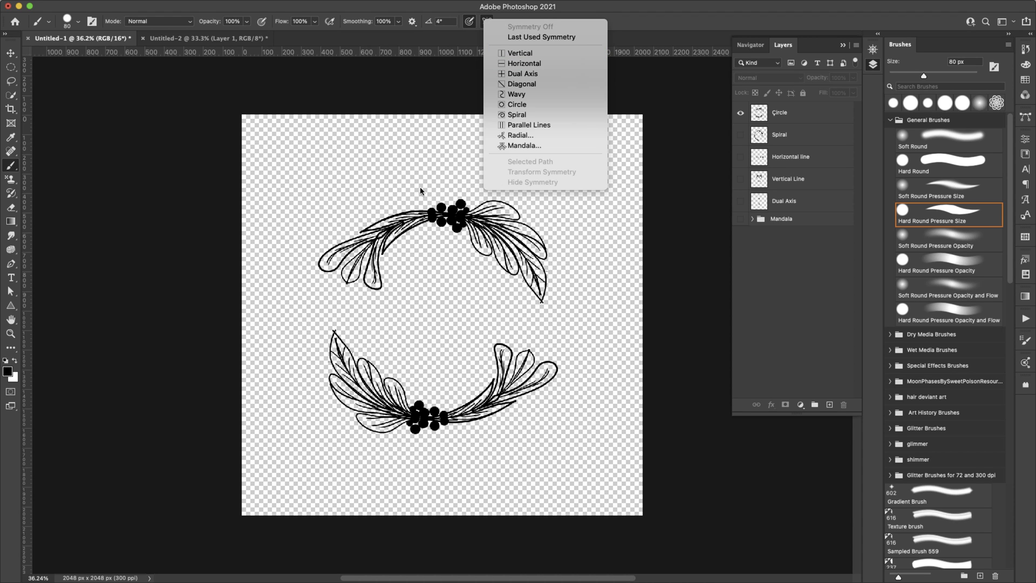
left_click(524, 105)
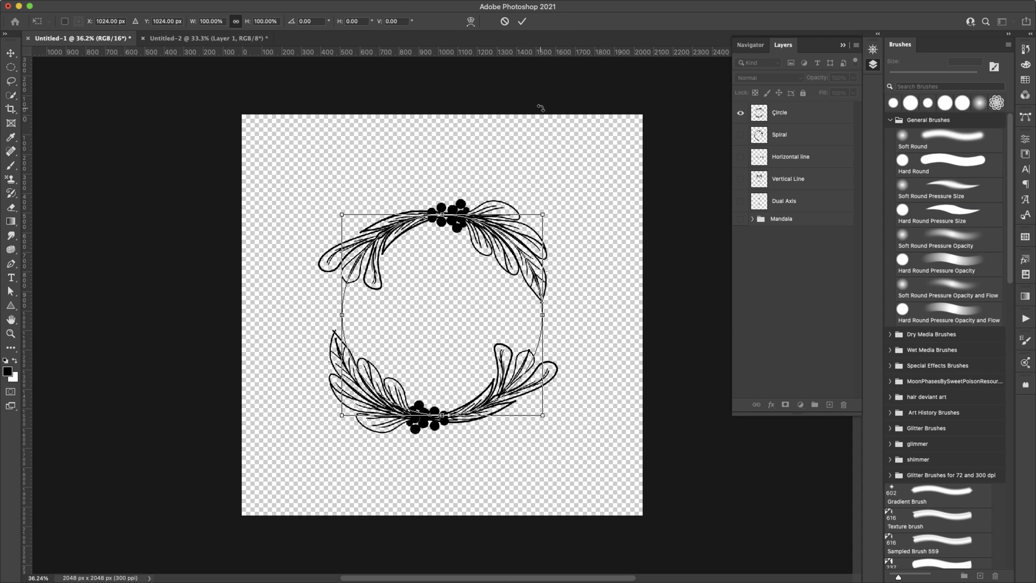
key("Return")
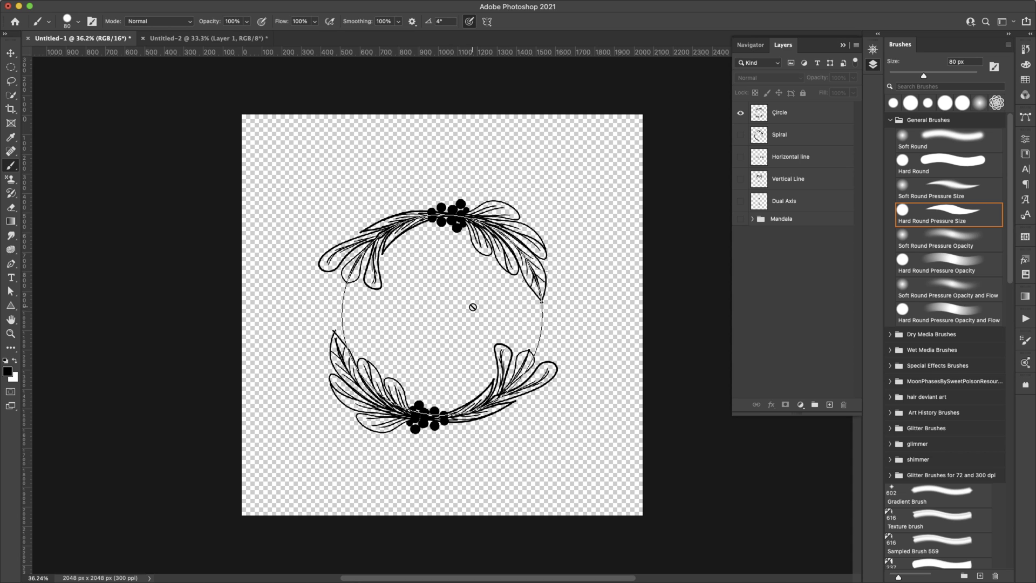
On the Circle layer, shrink the brush to 9 px and undo a test stroke
key("b")
left_click(823, 118)
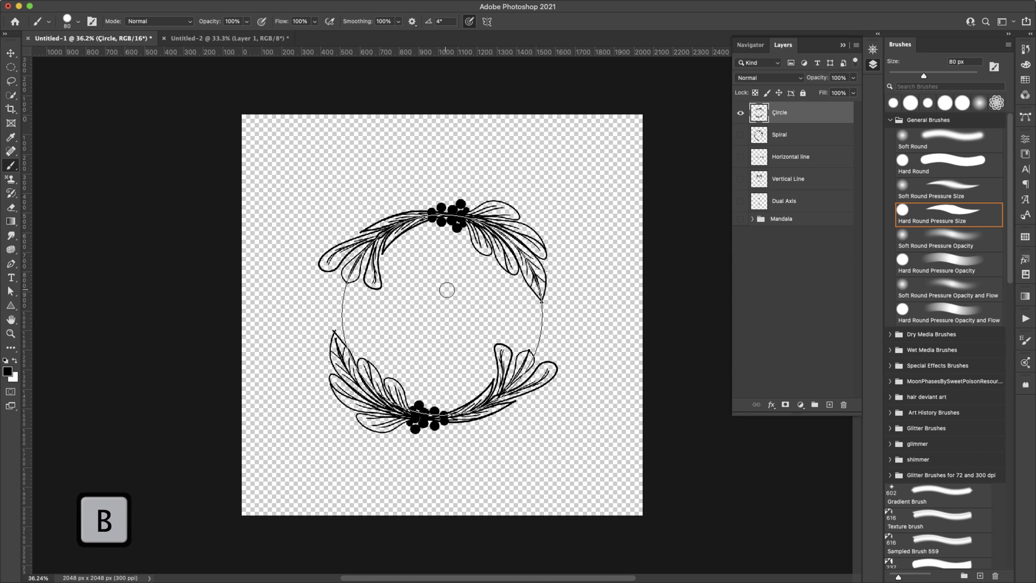
key("bracketleft")
key("bracketleft")
key("bracketleft")
key("bracketleft")
key("bracketleft")
key("bracketleft")
key("bracketleft")
key("bracketleft")
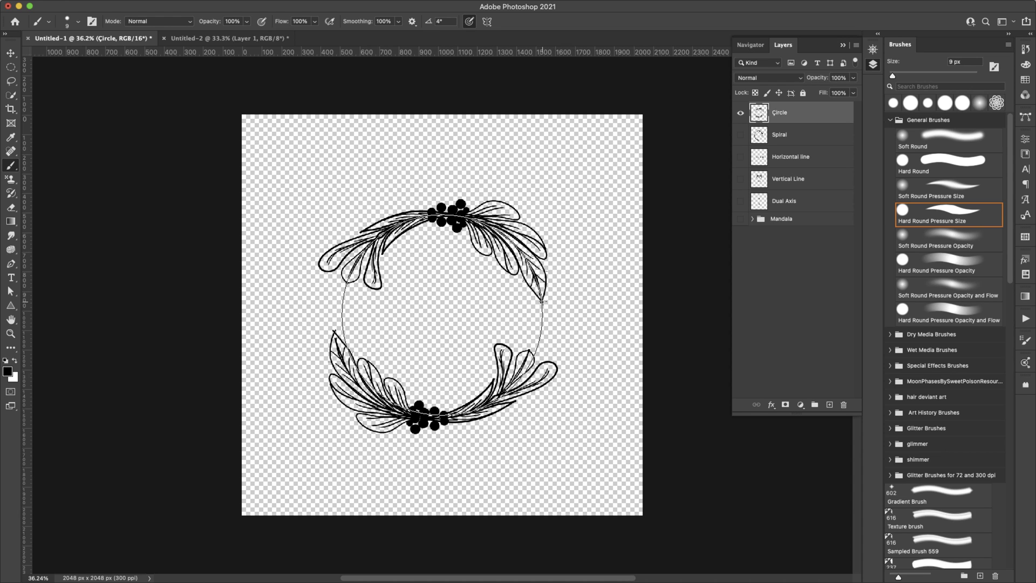
mouse_move(543, 306)
left_mouse_down()
mouse_move(577, 315)
mouse_move(566, 337)
mouse_move(586, 261)
mouse_move(600, 306)
left_mouse_up()
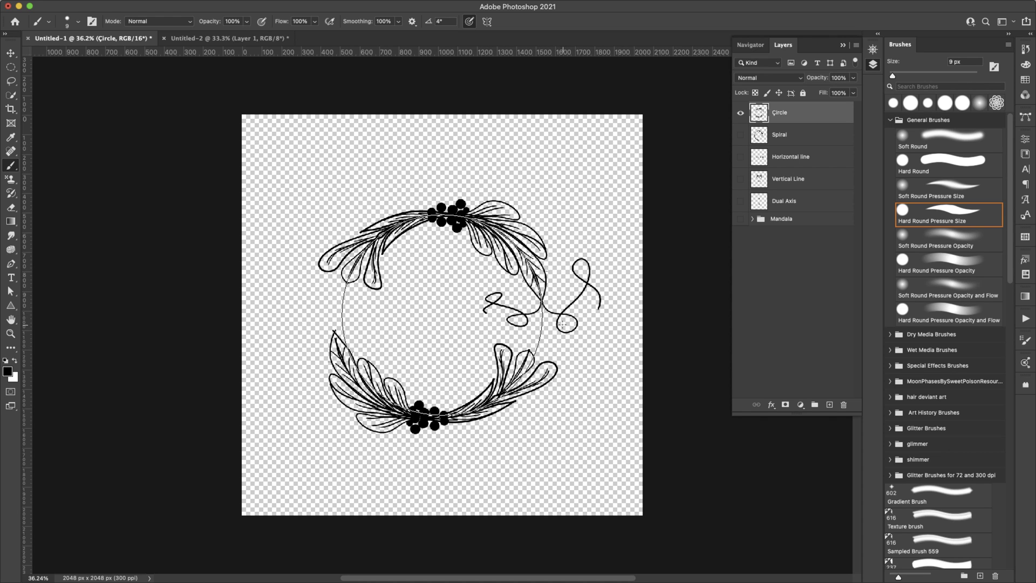
key("super+z")
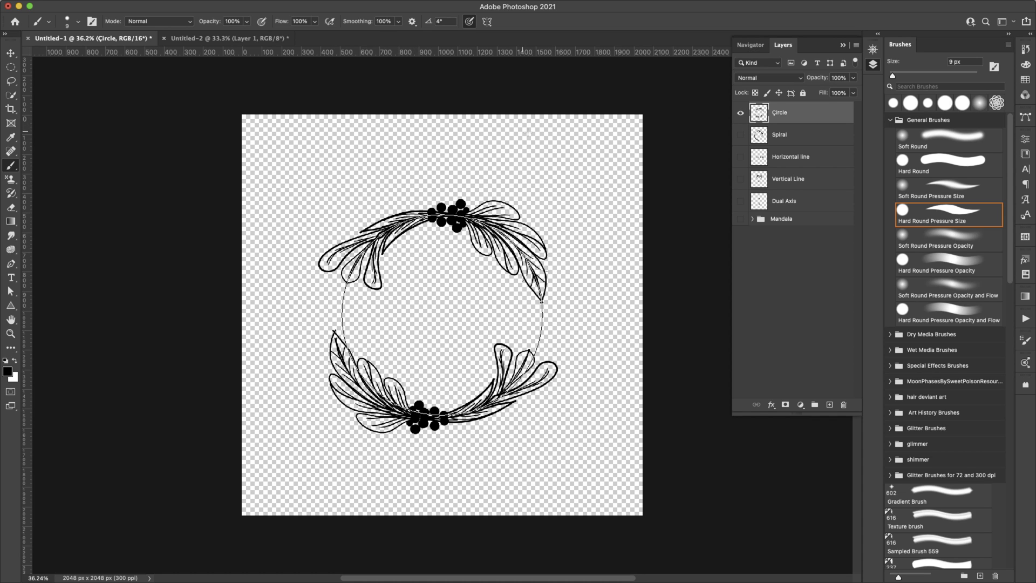
left_click(486, 21)
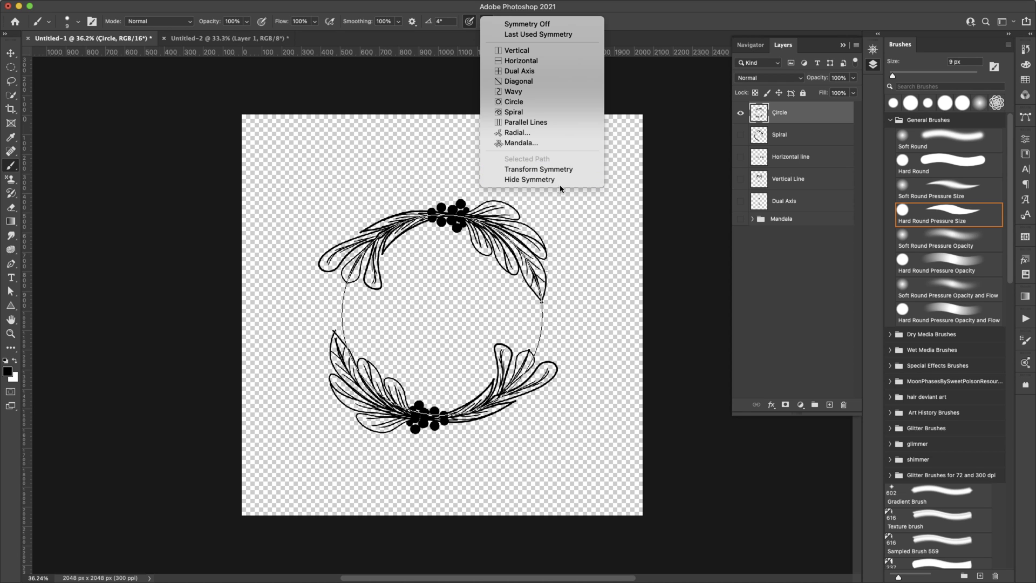
Turn symmetry off, hide the Circle layer and show the Spiral layer's floral spiral
left_click(740, 113)
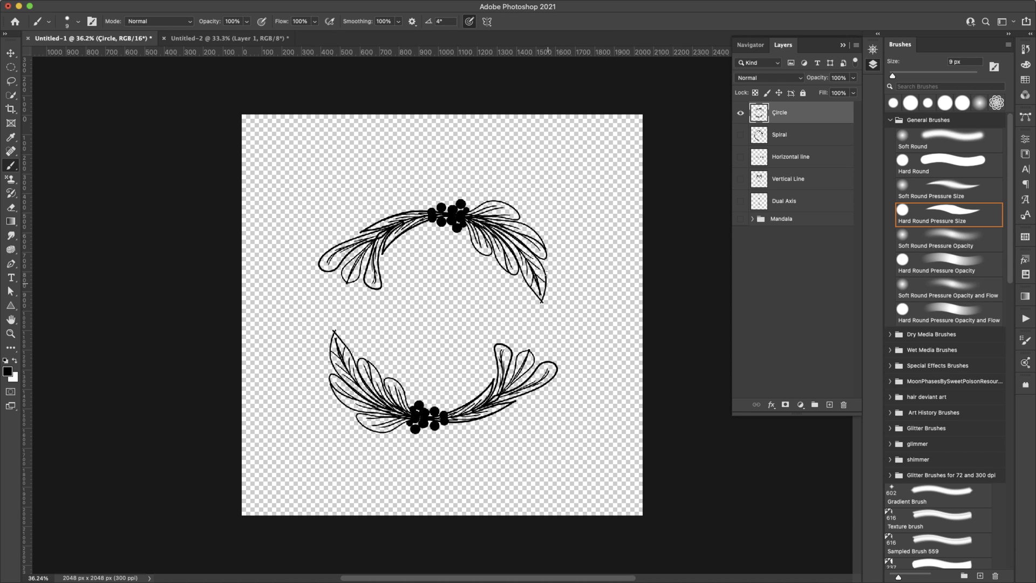
left_click(740, 114)
left_click(740, 135)
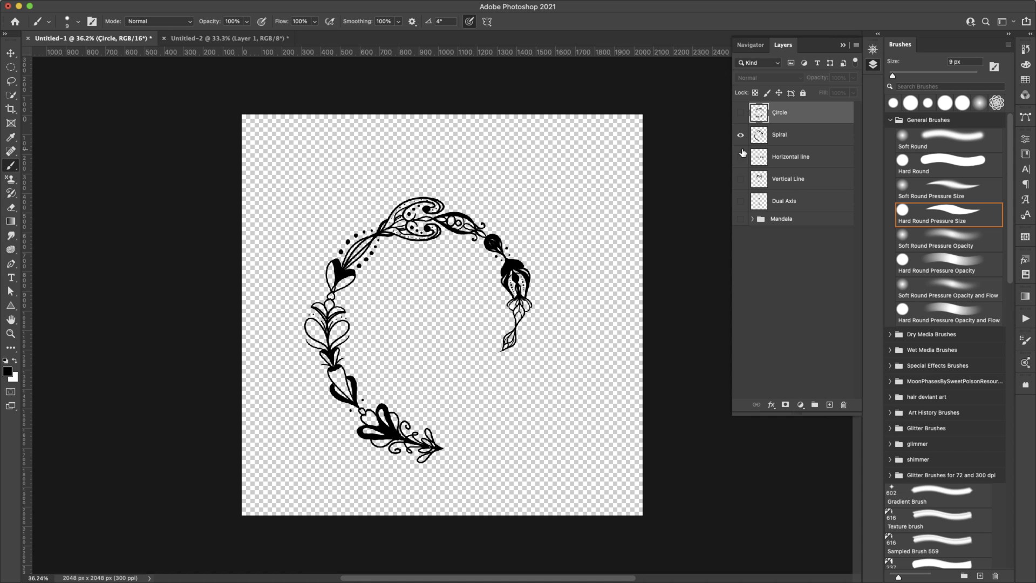
left_click(486, 22)
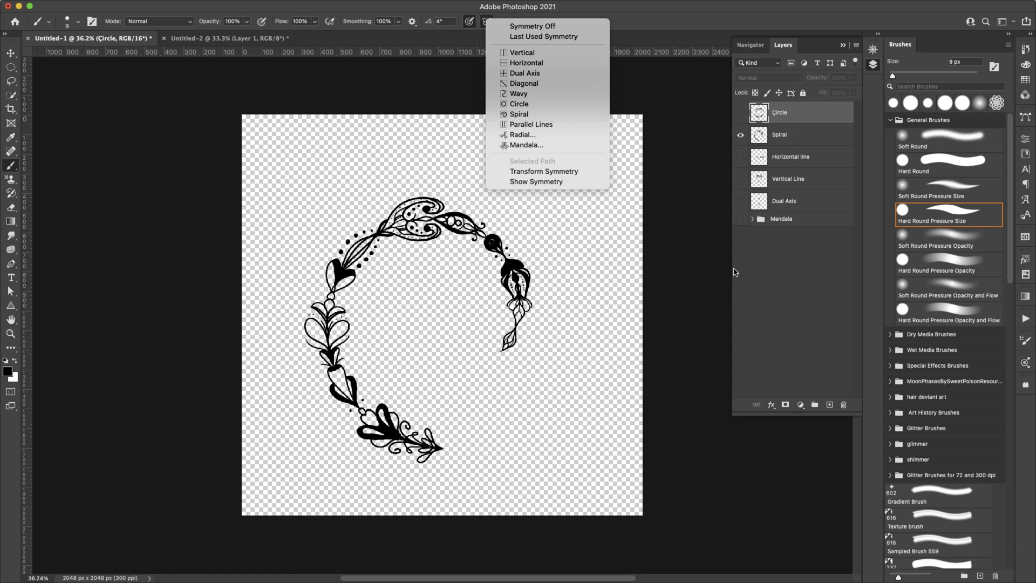
left_click(607, 296)
Preview the Horizontal line and Vertical Line ornaments, then show only the Dual Axis cross
left_click(740, 135)
left_click(740, 157)
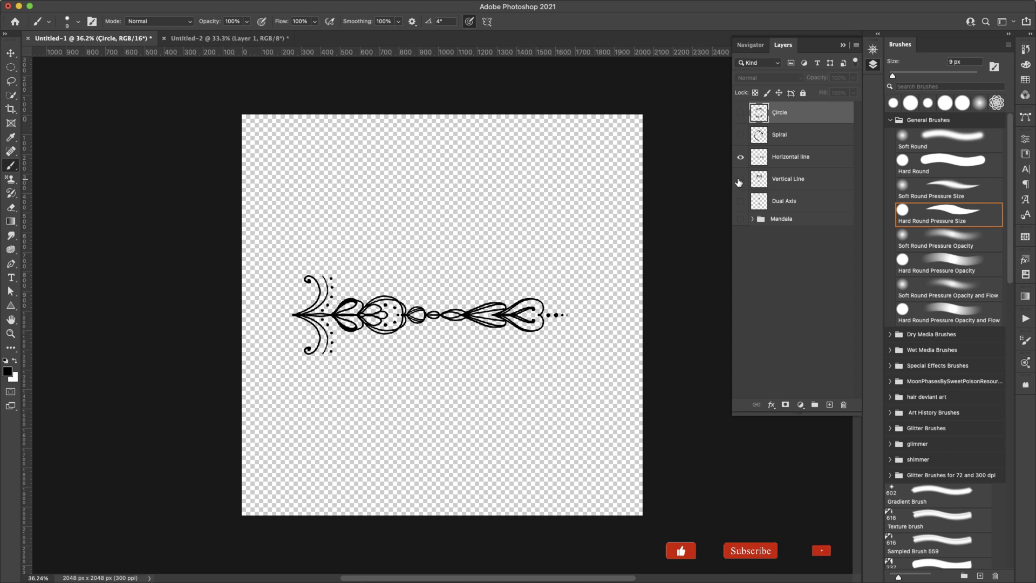
left_click(740, 179)
left_click(740, 157)
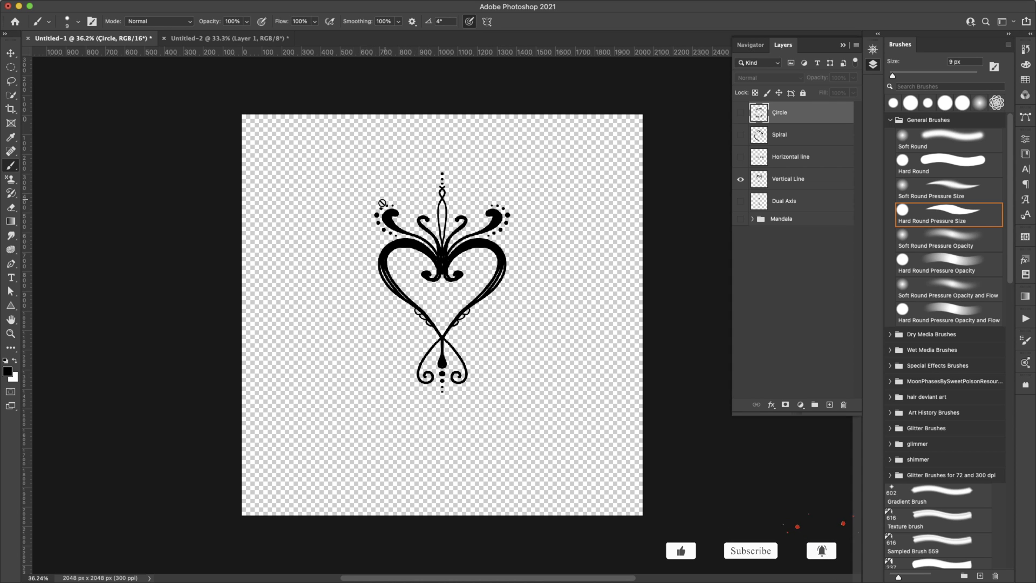
left_click(740, 180)
left_click(741, 200)
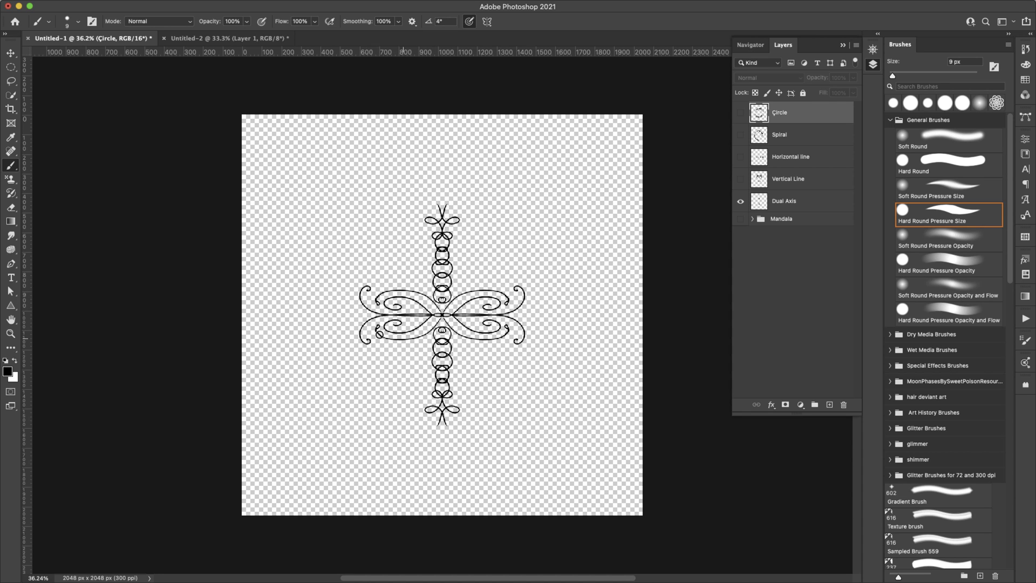
Switch to Dual Axis symmetry, paint mirrored loops and arcs, and undo the swirls
left_click(487, 21)
left_click(526, 74)
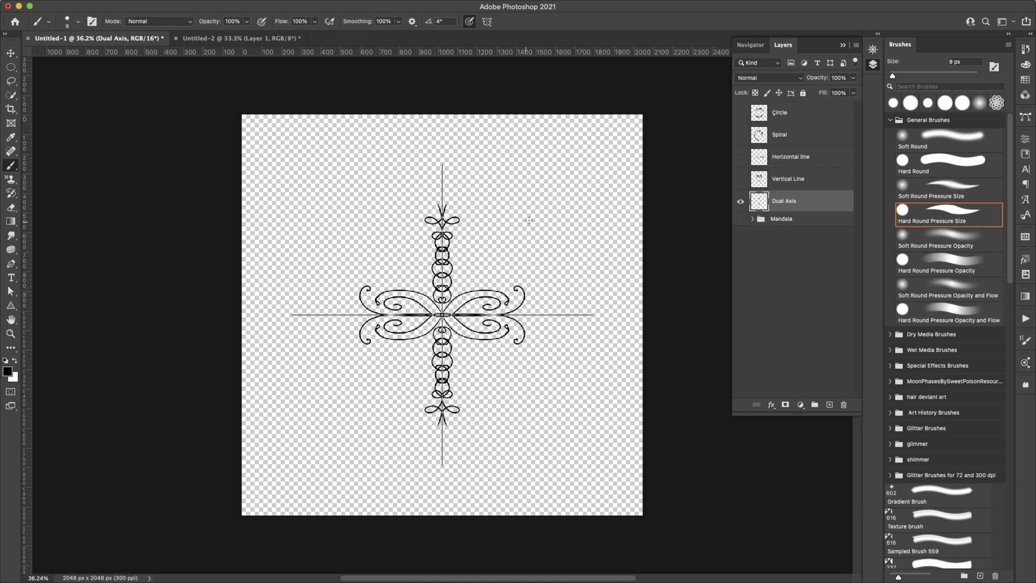
mouse_move(529, 220)
left_mouse_down()
mouse_move(515, 215)
mouse_move(530, 216)
left_mouse_up()
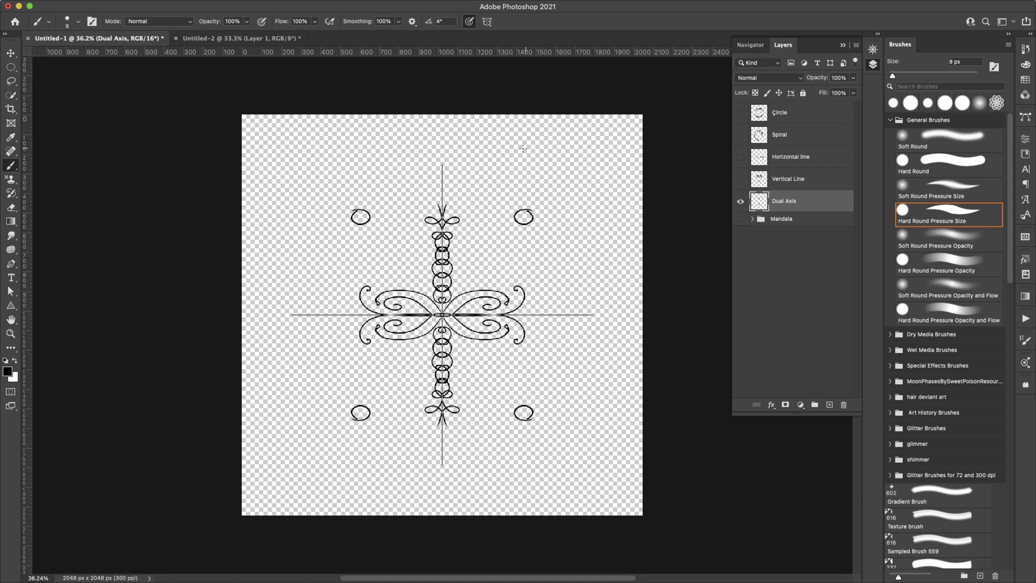
mouse_move(486, 249)
left_mouse_down()
mouse_move(467, 264)
mouse_move(465, 249)
left_mouse_up()
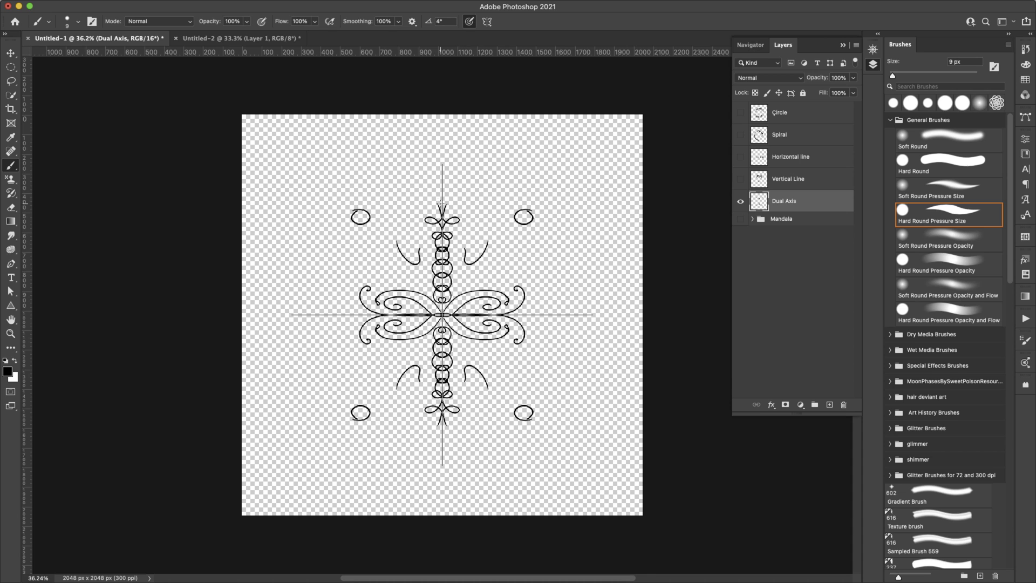
mouse_move(441, 202)
left_mouse_down()
mouse_move(421, 195)
mouse_move(442, 185)
mouse_move(430, 170)
mouse_move(456, 162)
left_mouse_up()
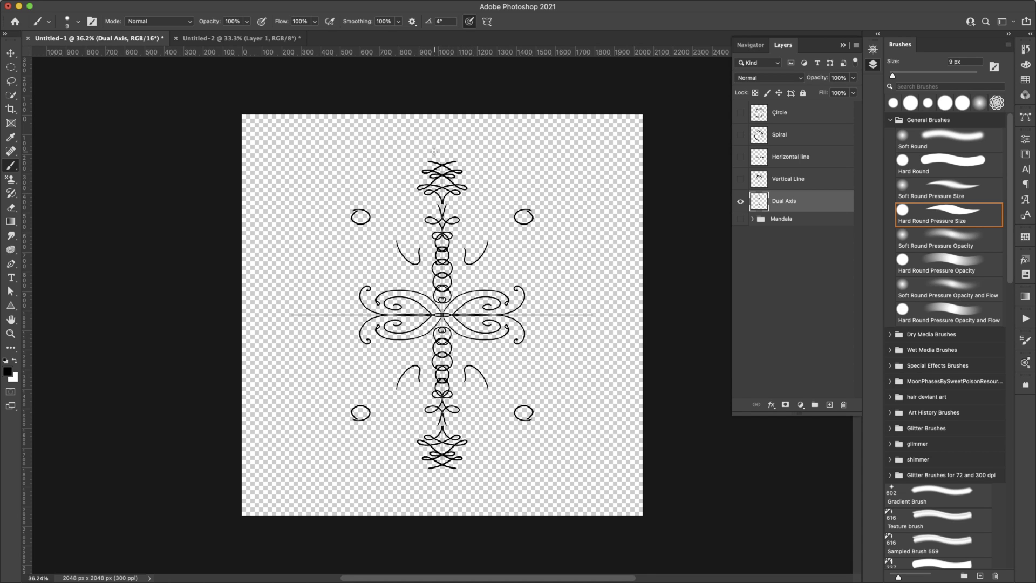
key("super+z")
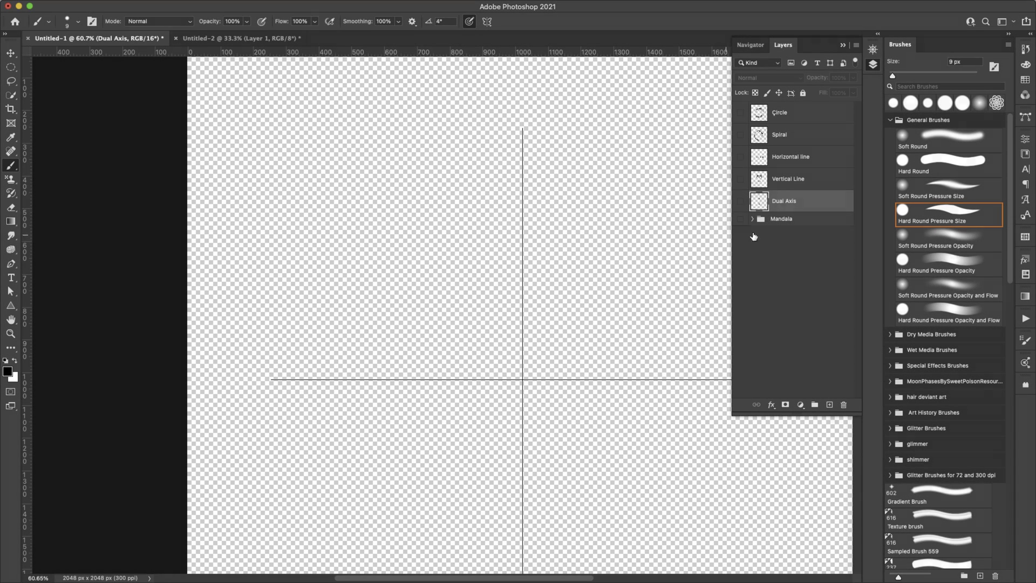
Show the Mandala group, zoom out, and hide Layer 1 to reveal the pointed-petal mandala
left_click(740, 218)
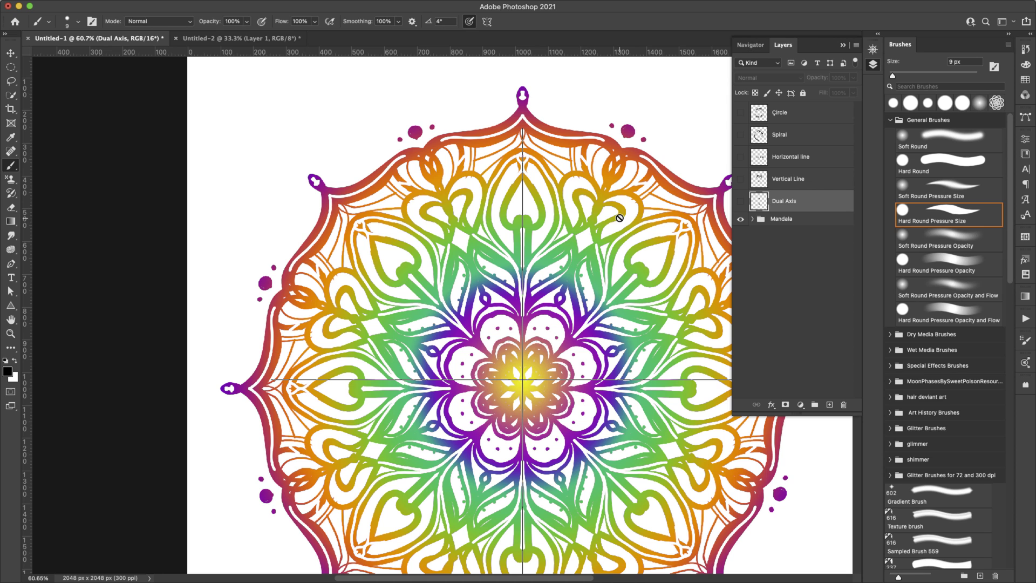
key("z")
left_click(583, 232, "alt")
left_click(583, 233, "alt")
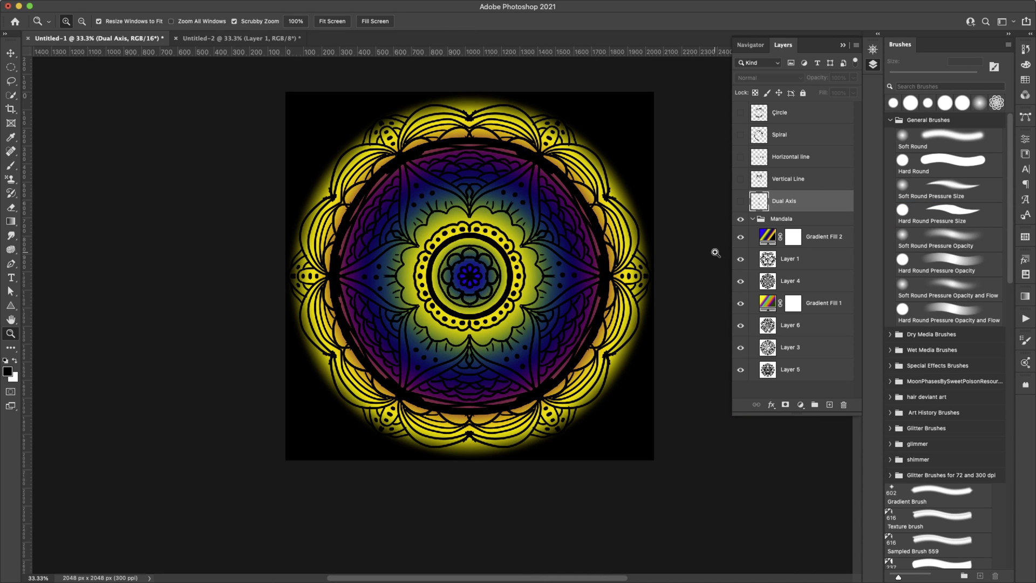
left_click(782, 264)
left_click(740, 238)
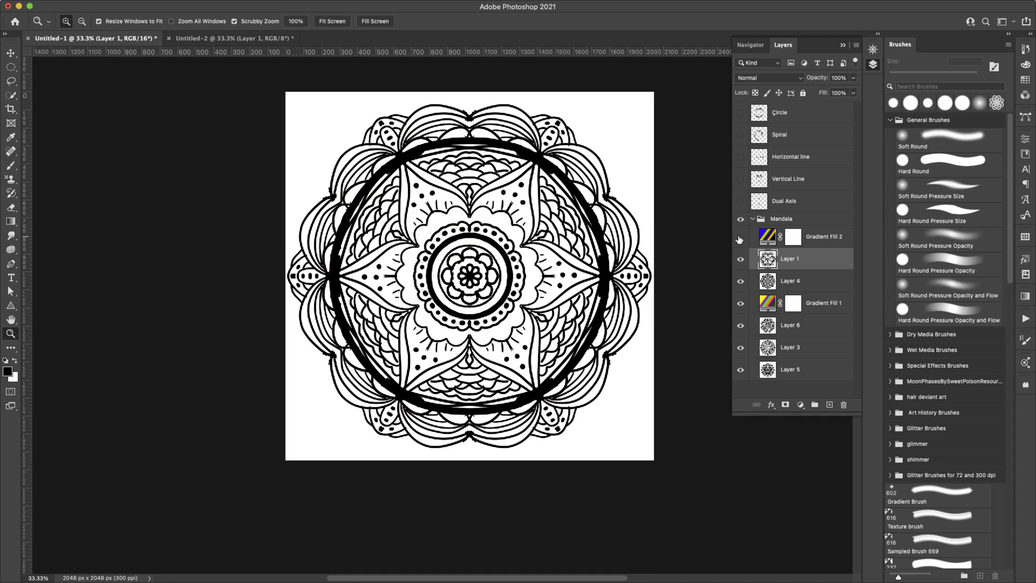
left_click(739, 238)
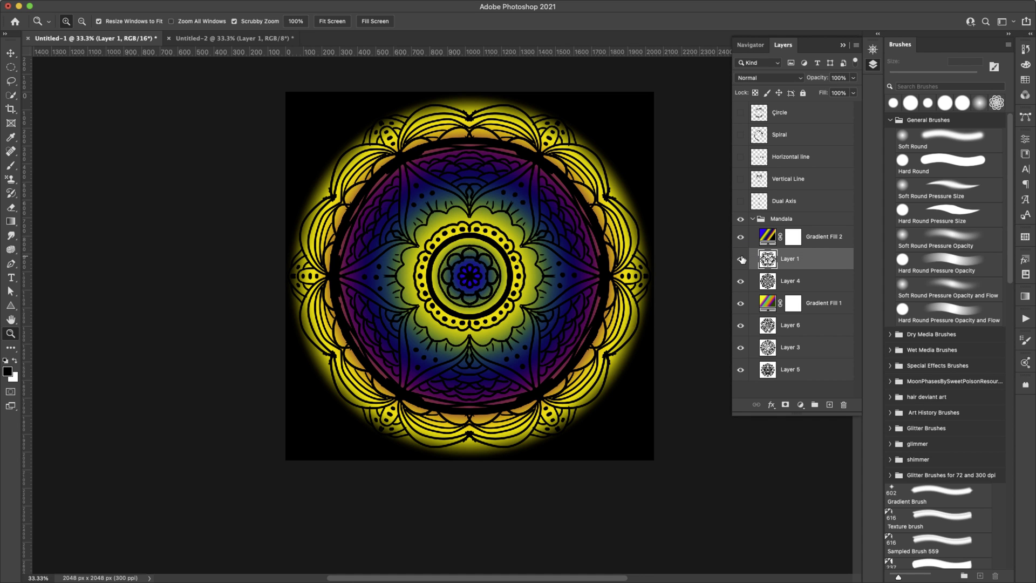
left_click(741, 260)
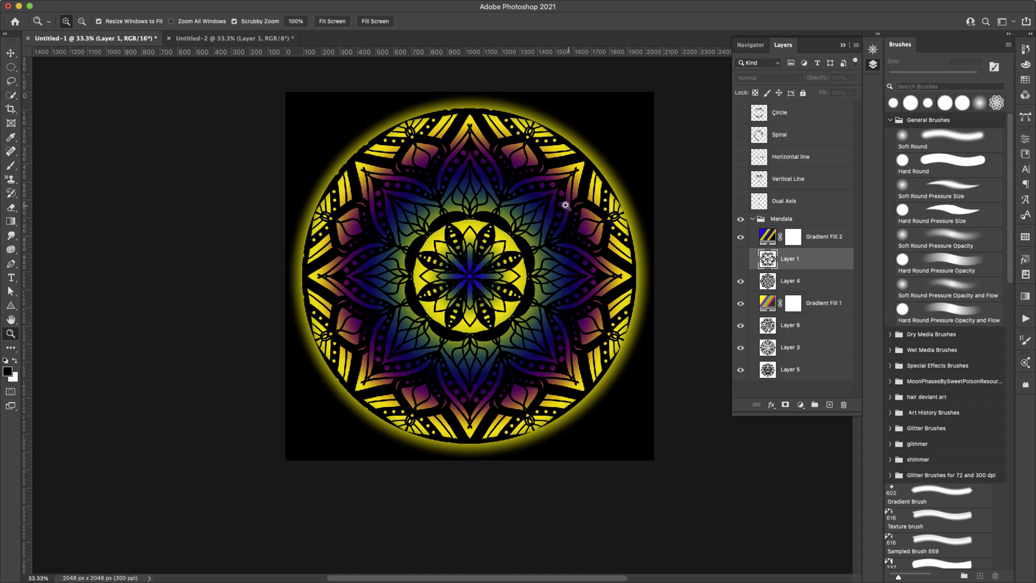
left_click(543, 286, "alt")
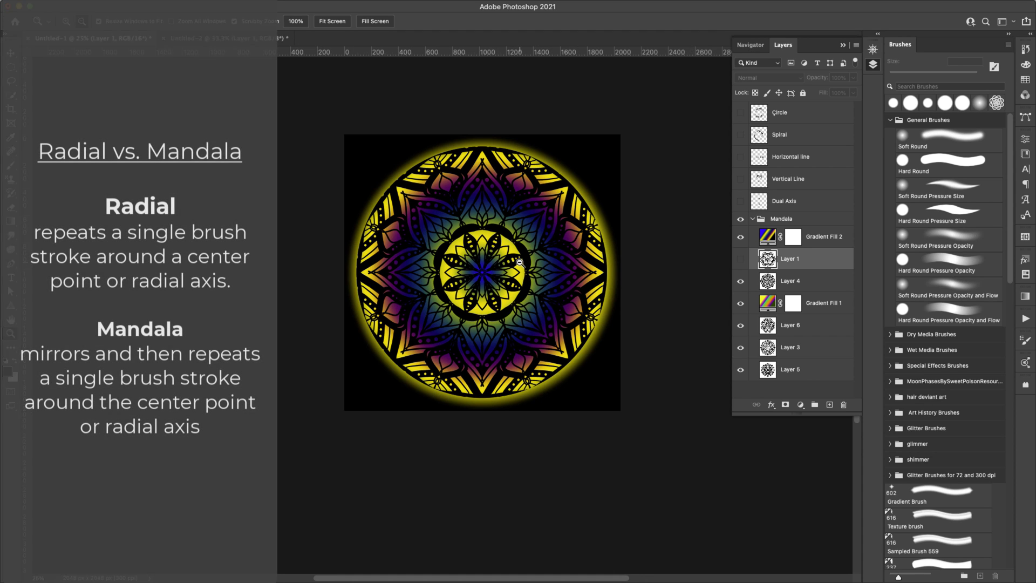
left_click(520, 263)
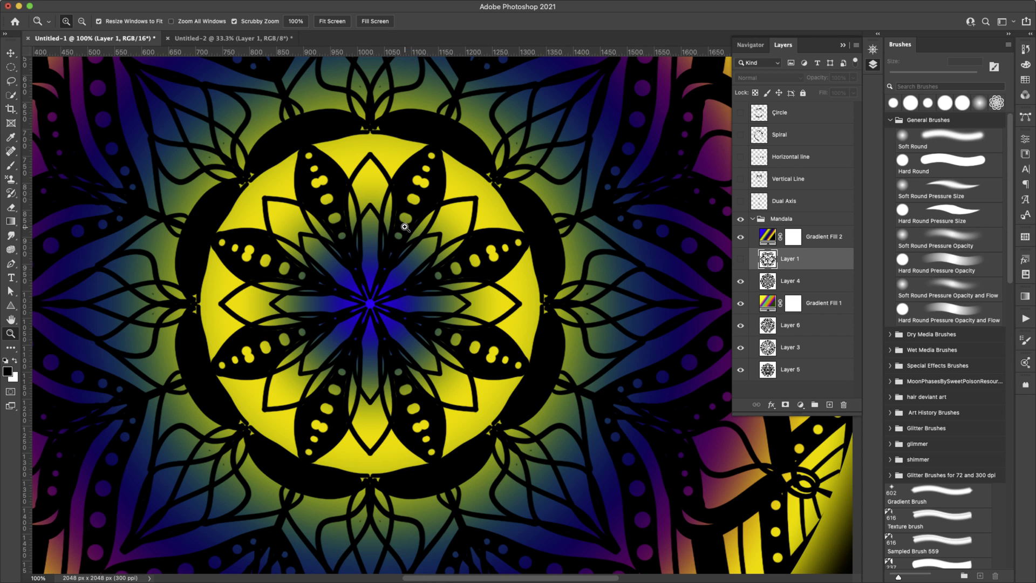
left_click(381, 226, "alt")
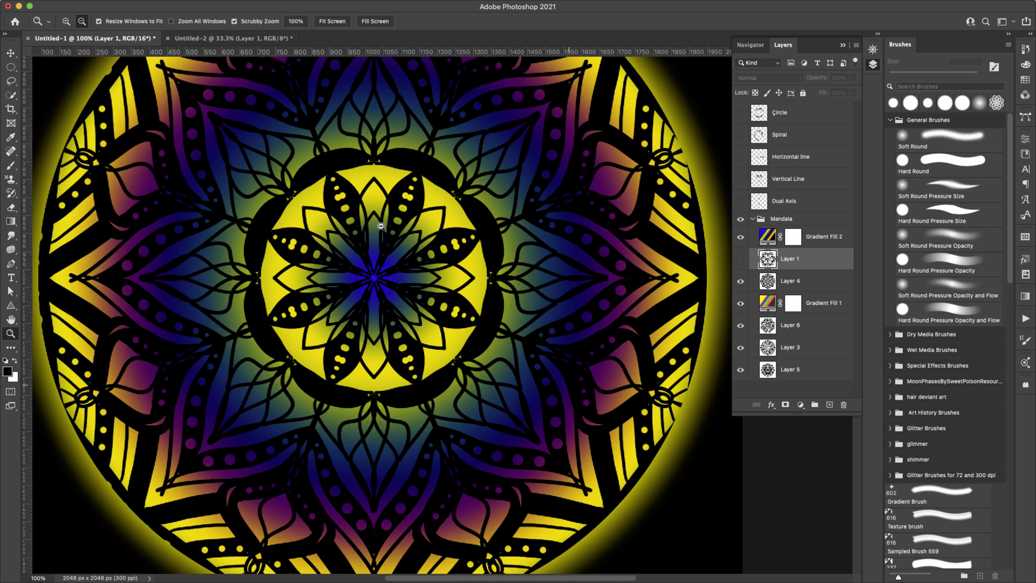
left_click(381, 227, "alt")
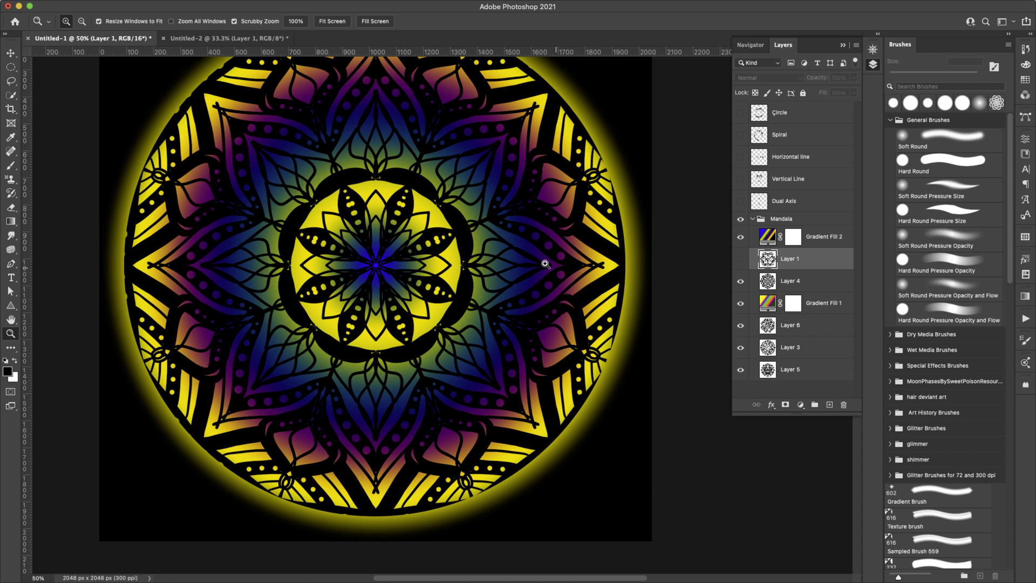
Hide Layer 4, Gradient Fill 2, Layer 6 and Layer 3, then collapse the Mandala group
left_click(741, 281)
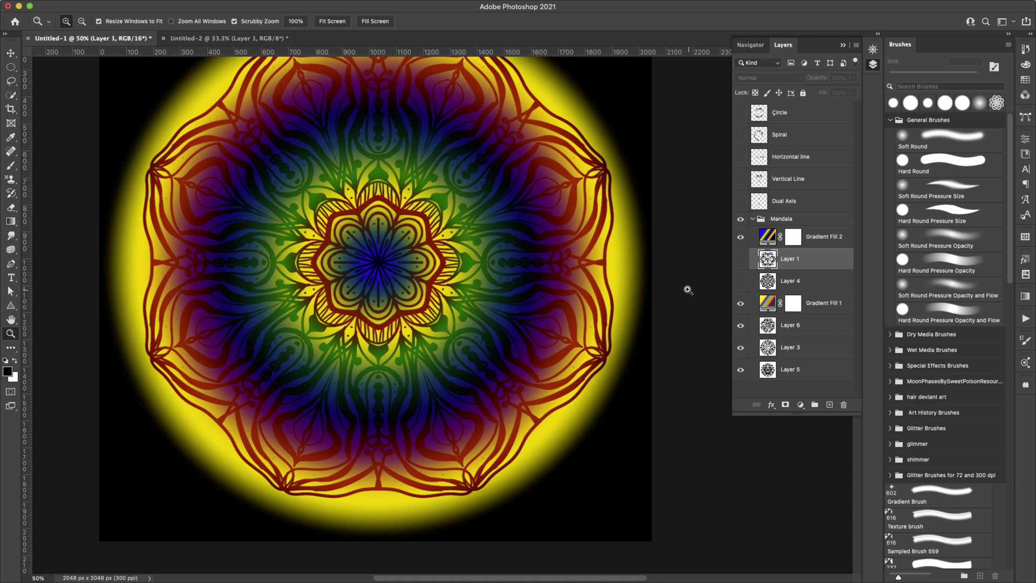
left_click(741, 237)
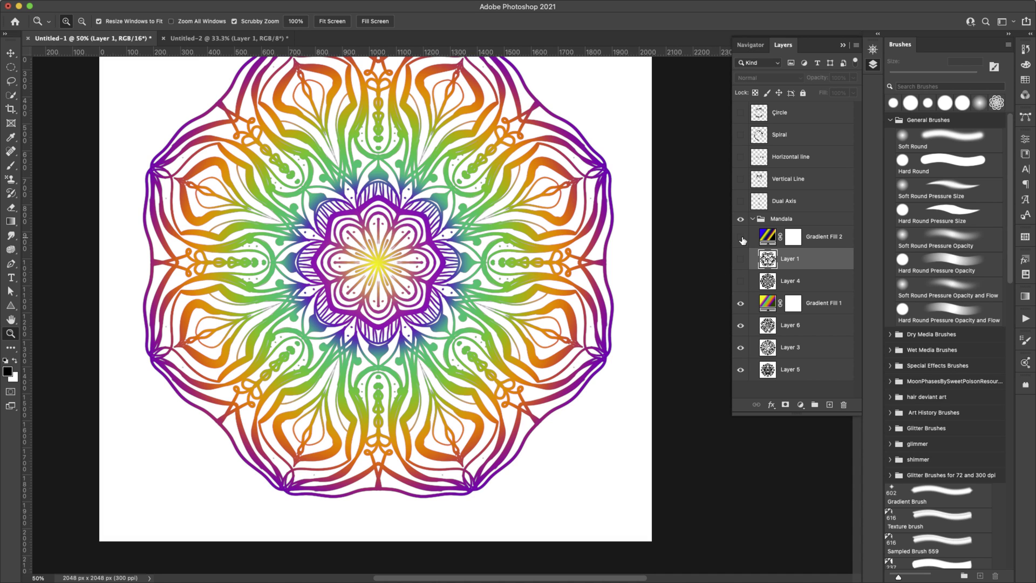
scroll(562, 312, "up", 1)
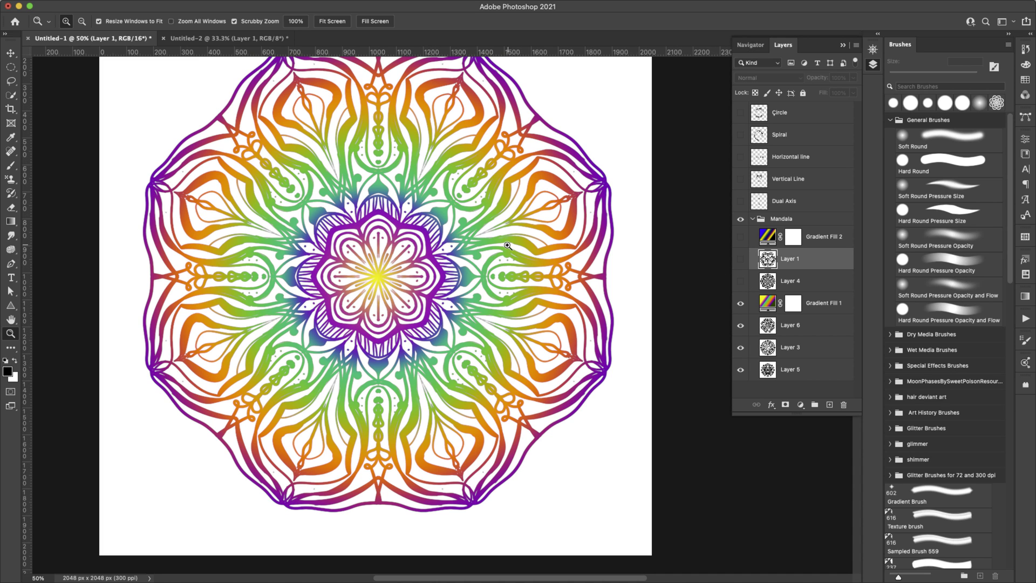
left_click(740, 304)
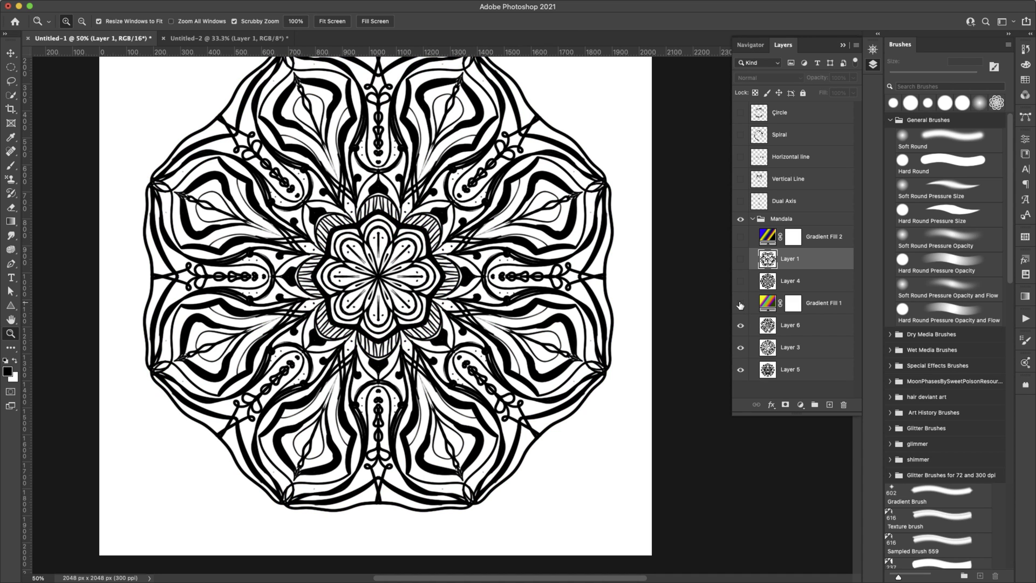
left_click(740, 305)
left_click(740, 326)
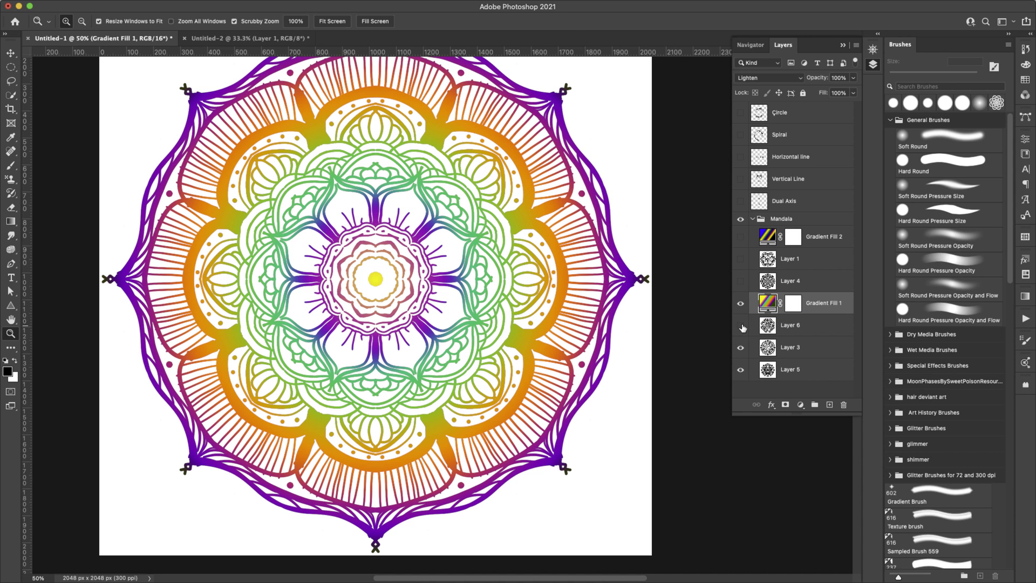
left_click(742, 348)
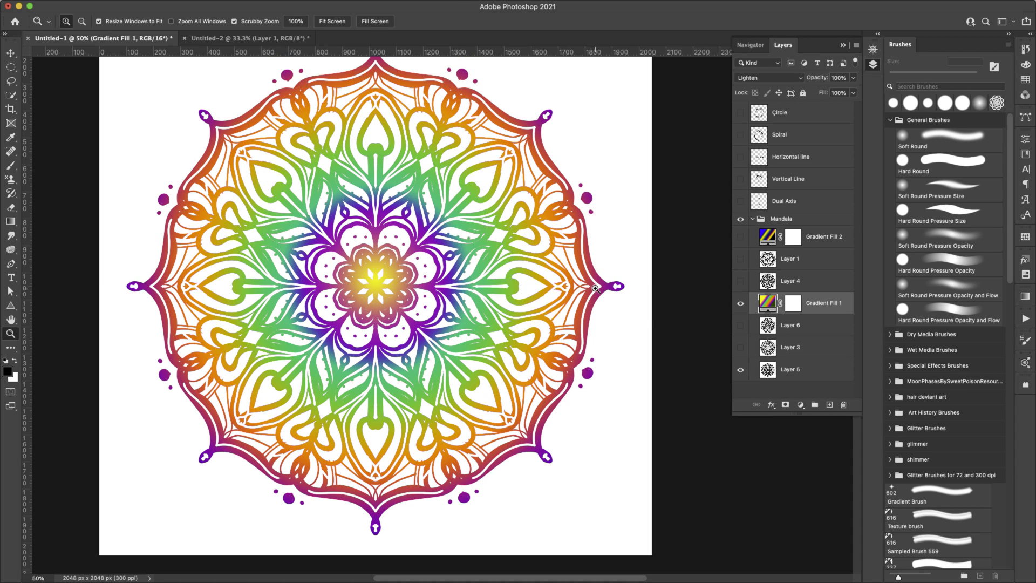
left_click(753, 219)
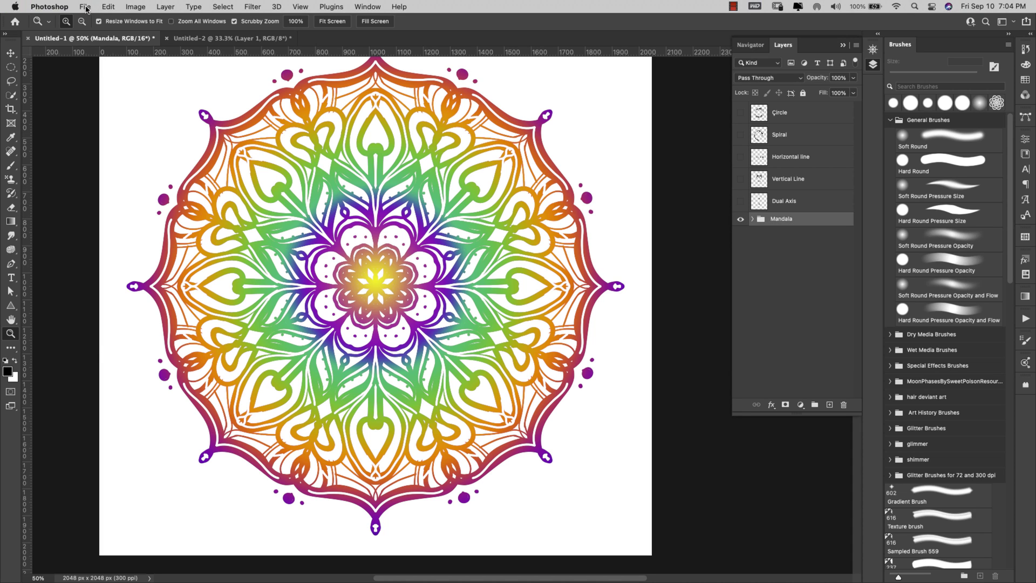
Create a new 1024 × 1024 px document at 72 ppi
left_click(86, 6)
left_click(91, 22)
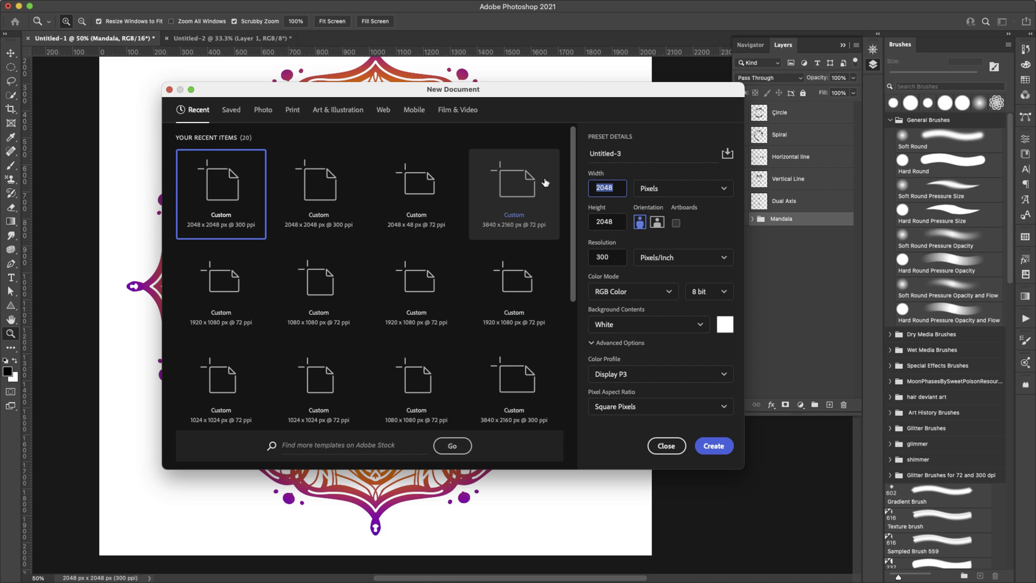
type("10")
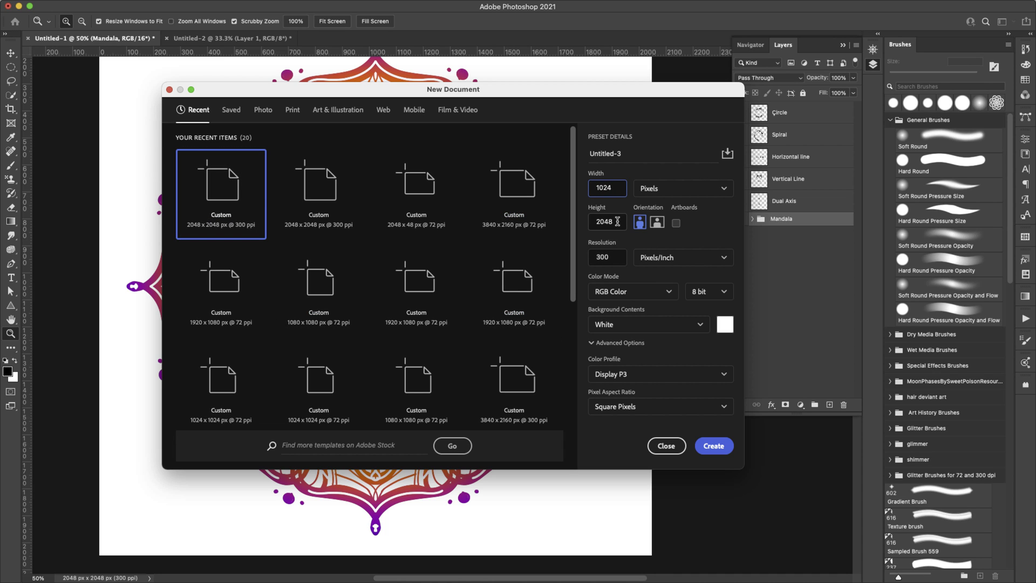
key("Tab")
type("1024")
key("Tab")
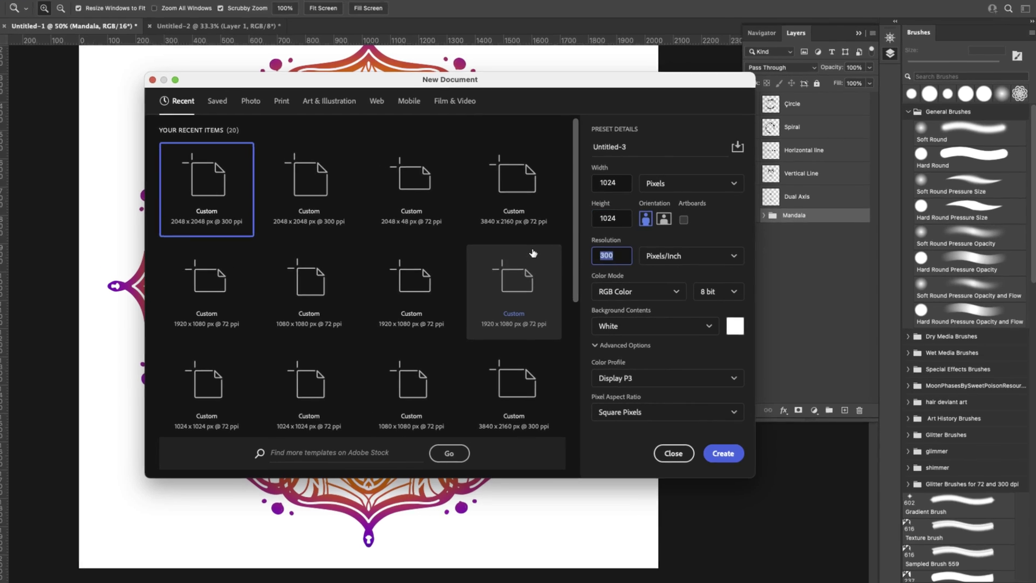
type("72")
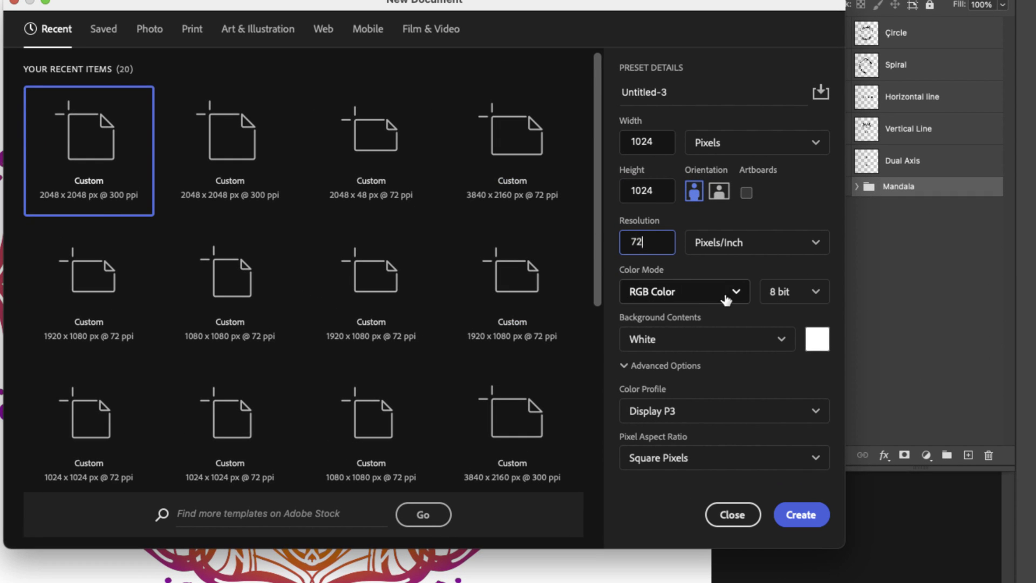
left_click(802, 514)
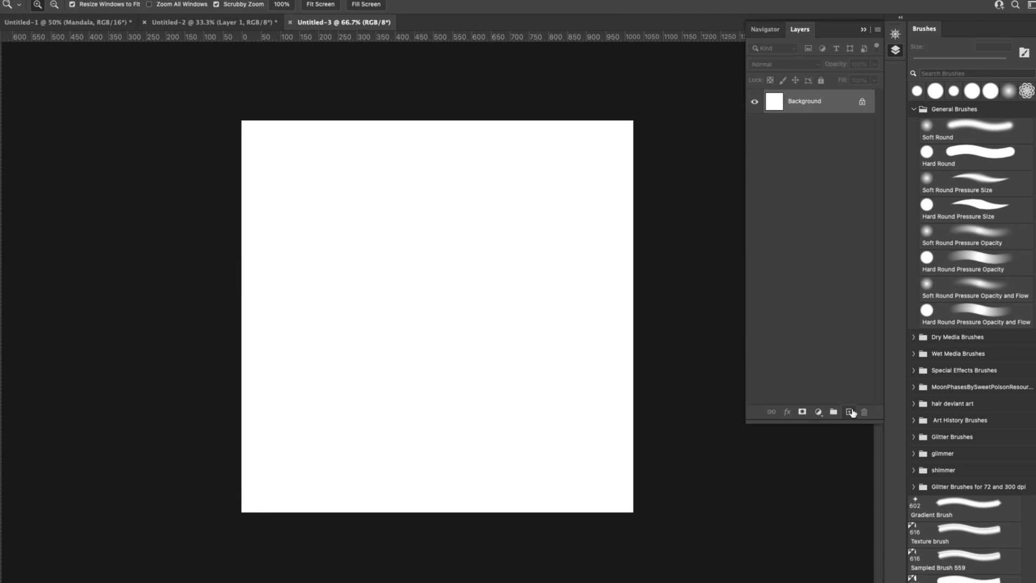
Add a new layer and commit an 8-segment Mandala symmetry guide, nudged into place
left_click(952, 449)
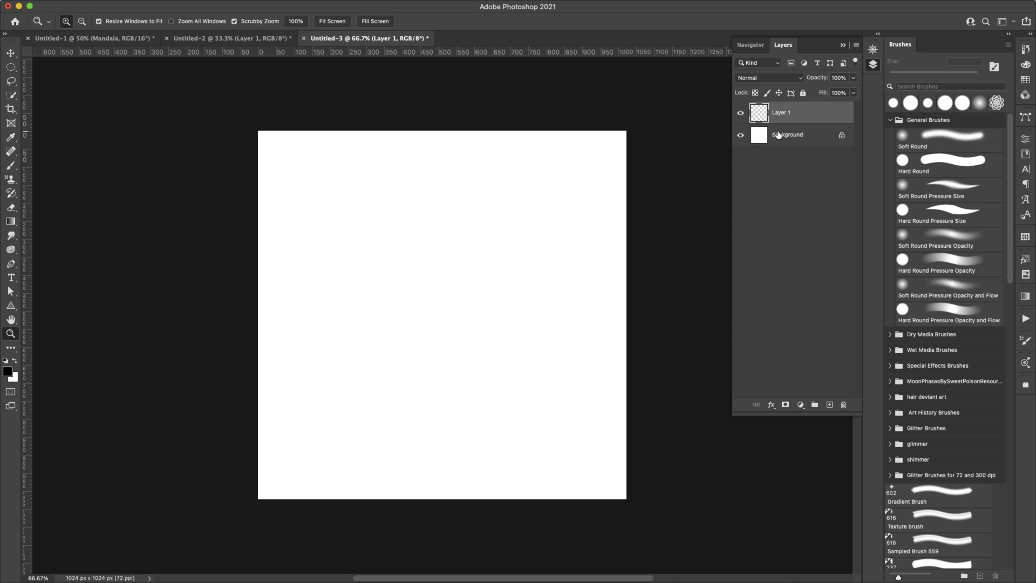
key("b")
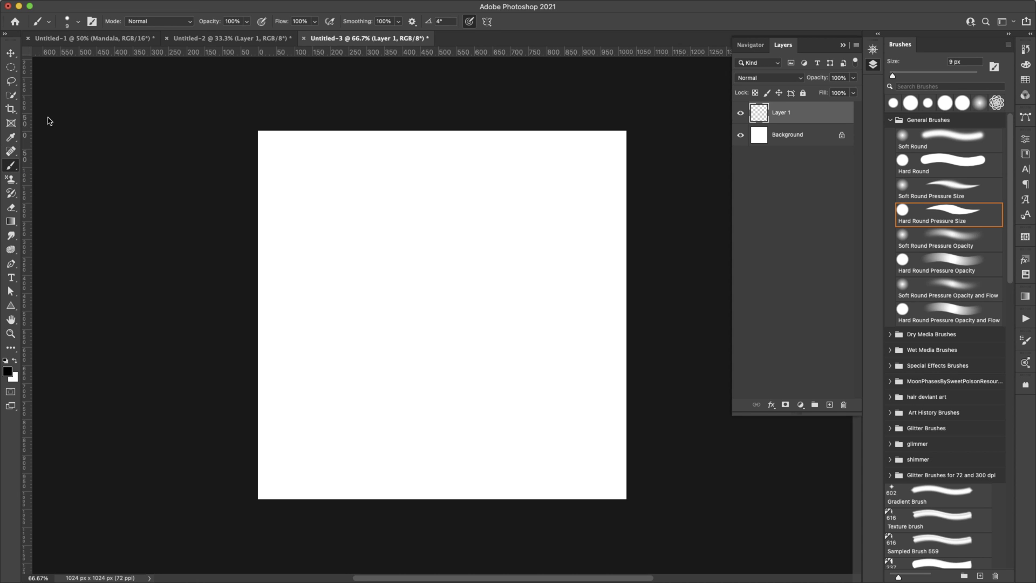
left_click(488, 24)
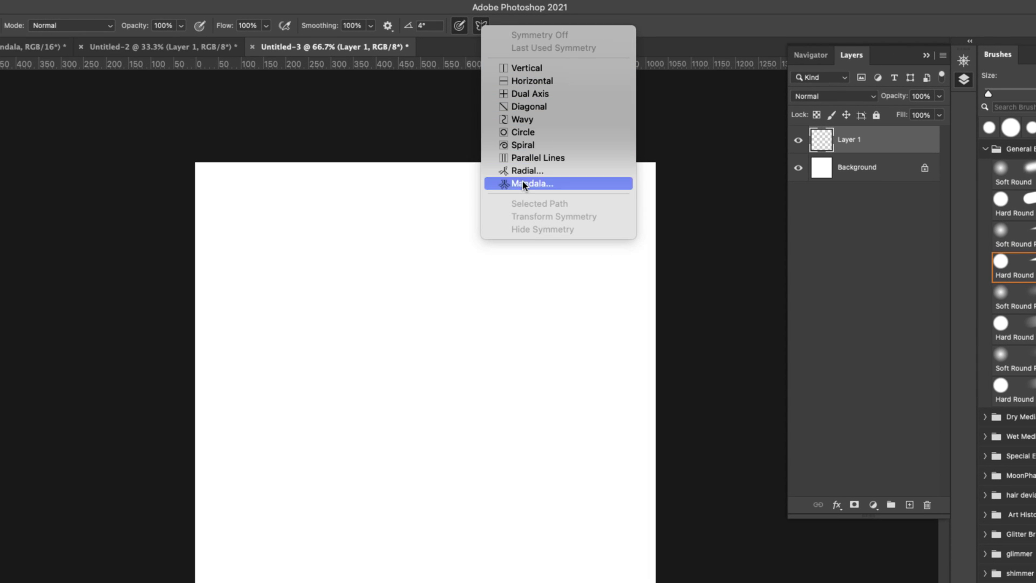
left_click(523, 181)
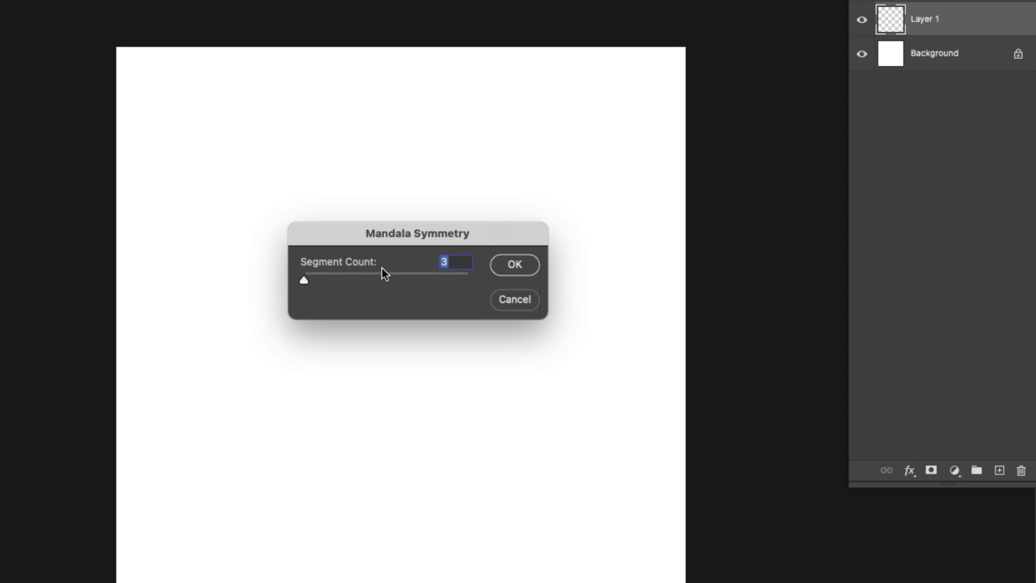
left_click(412, 272)
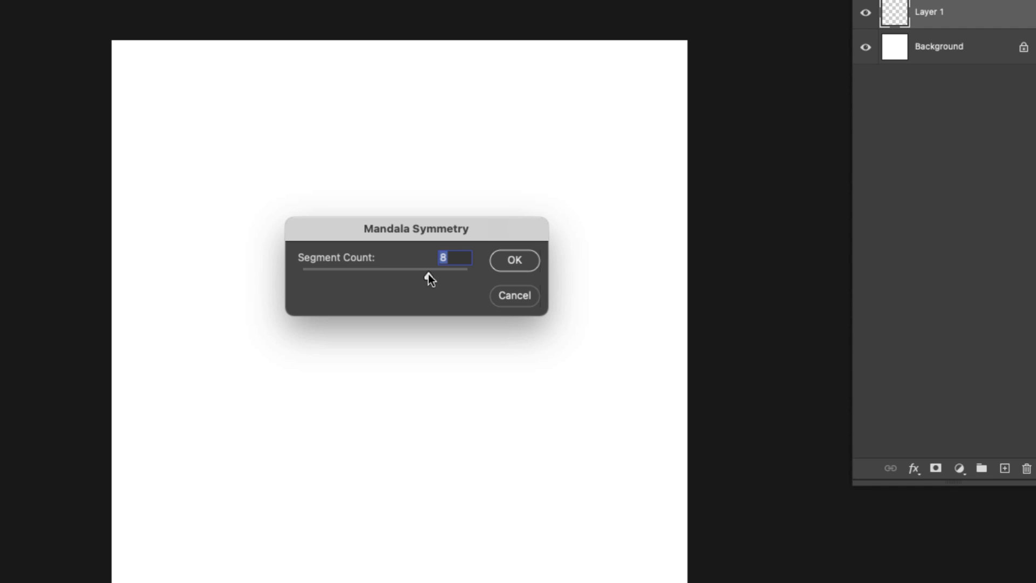
left_click(514, 260)
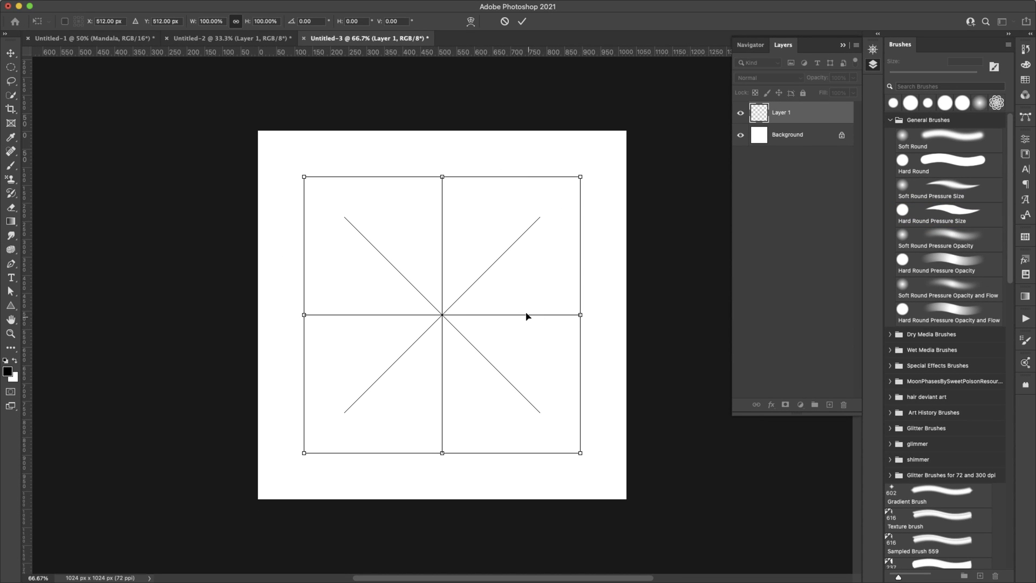
mouse_move(493, 302)
left_mouse_down()
mouse_move(508, 280)
mouse_move(490, 276)
mouse_move(485, 291)
left_mouse_up()
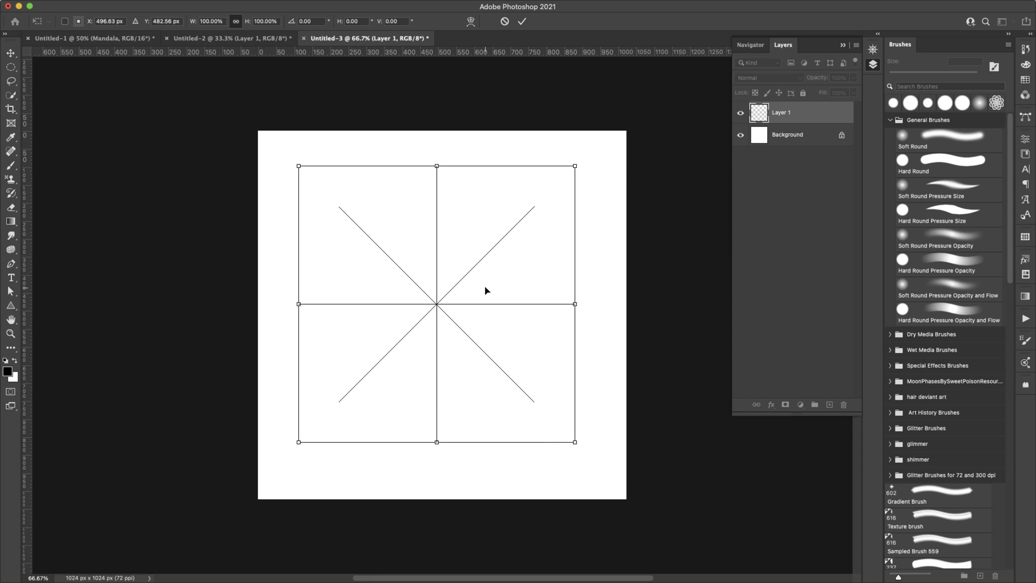
key("Return")
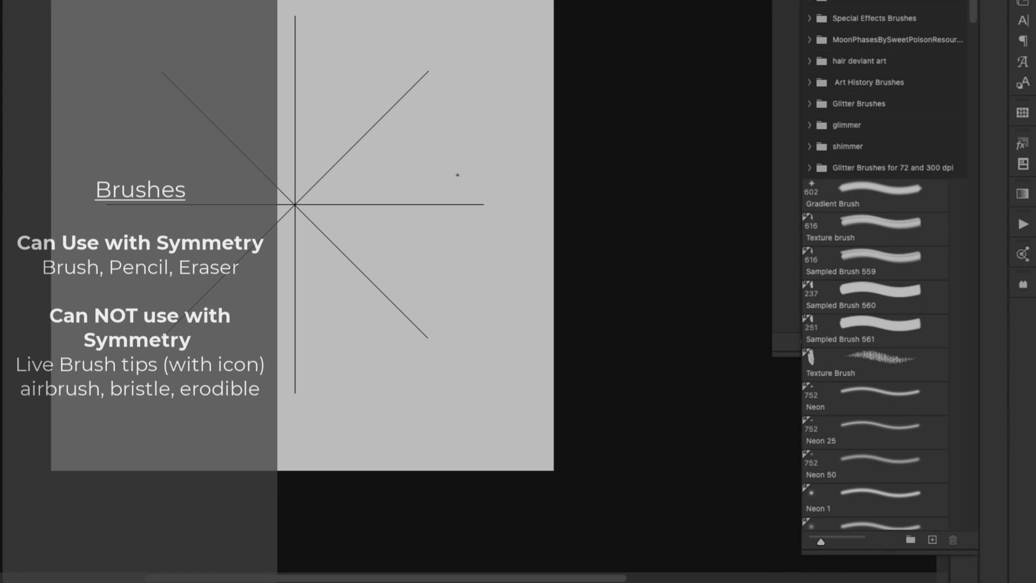
Select the Hard Round Pressure Size brush from Legacy Brushes > Default Brushes
scroll(872, 337, "down", 15)
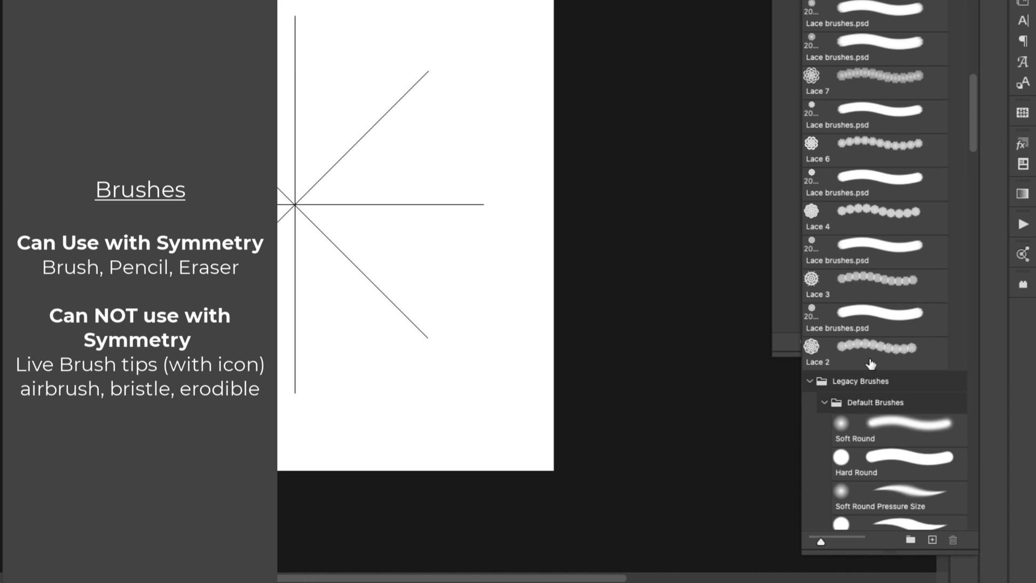
scroll(869, 356, "down", 10)
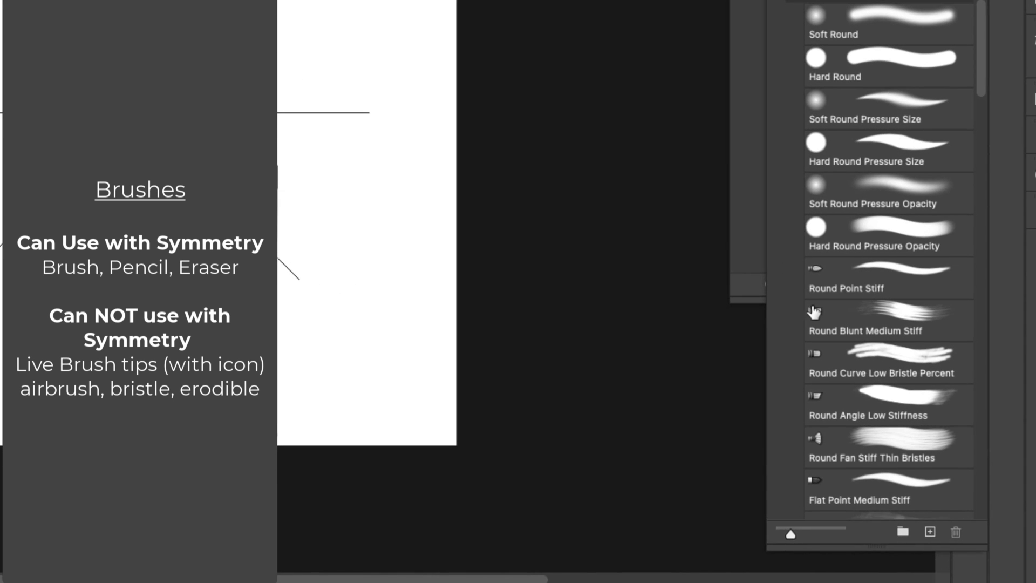
left_click(890, 329)
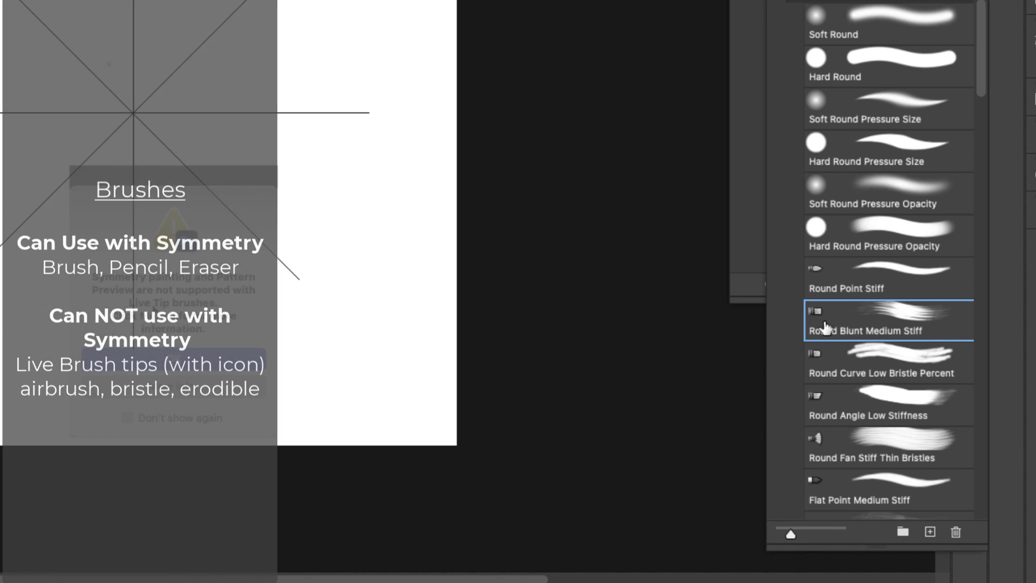
left_click(885, 162)
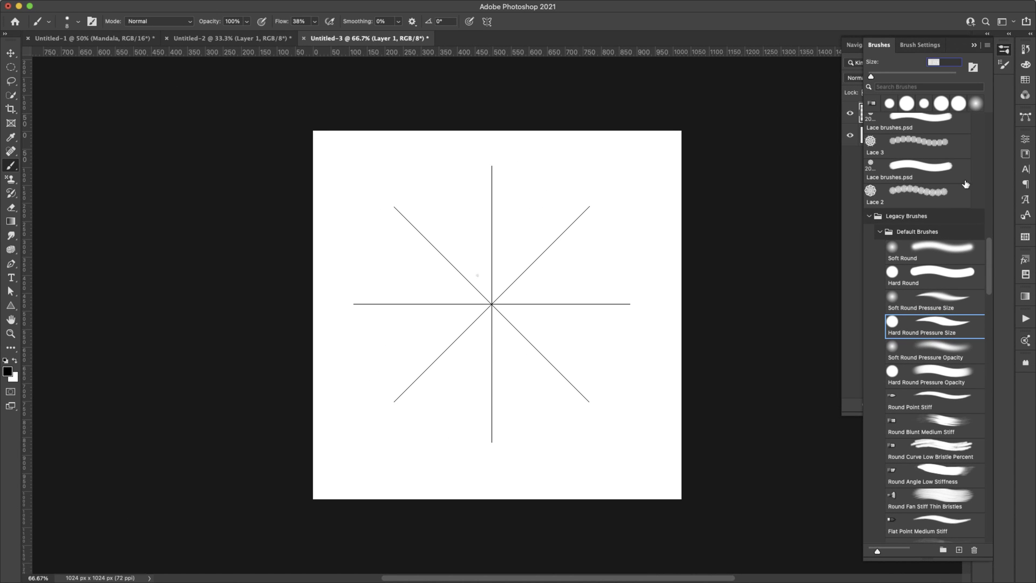
Collapse the Brushes panel, then paint and undo two trial eight-fold petal strokes
left_click(974, 46)
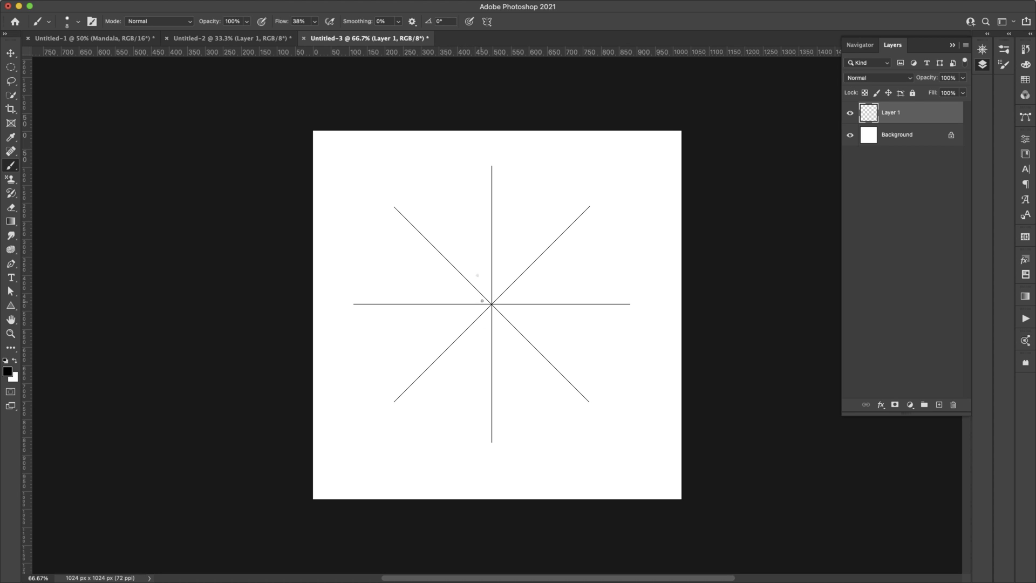
mouse_move(492, 304)
left_mouse_down()
mouse_move(513, 263)
mouse_move(492, 265)
left_mouse_up()
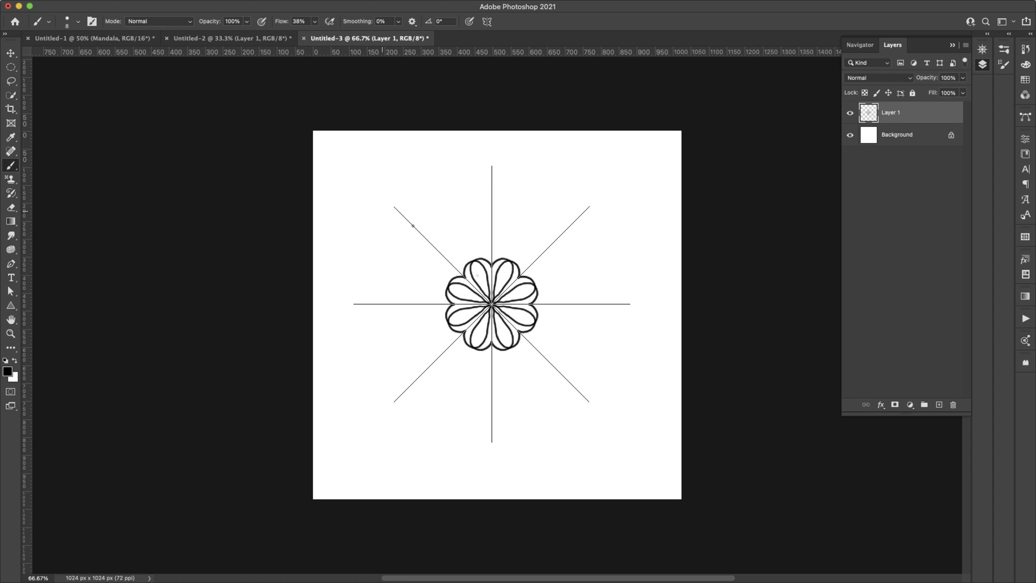
key("super+z")
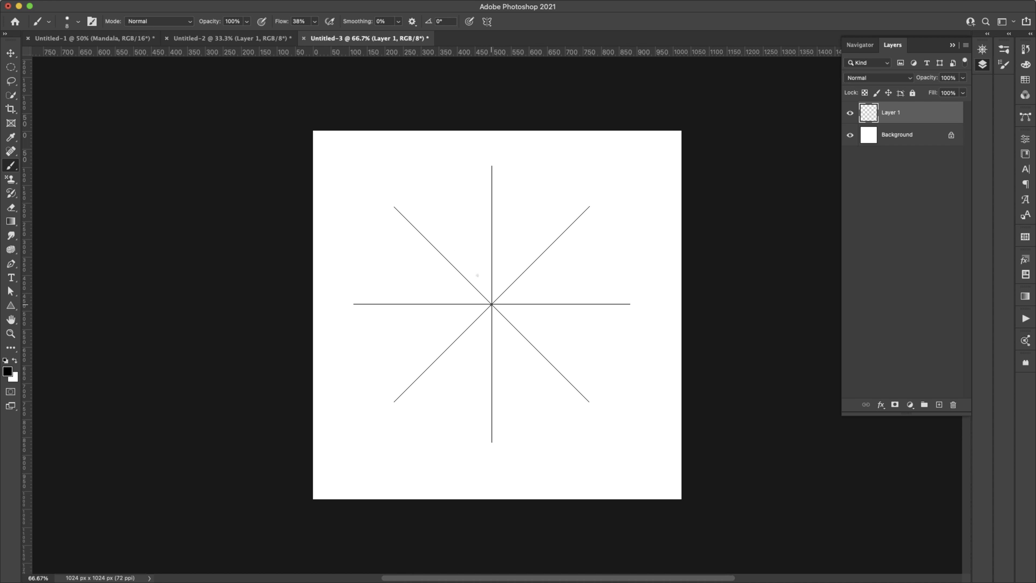
mouse_move(491, 304)
left_mouse_down()
mouse_move(454, 267)
mouse_move(456, 246)
mouse_move(472, 237)
left_mouse_up()
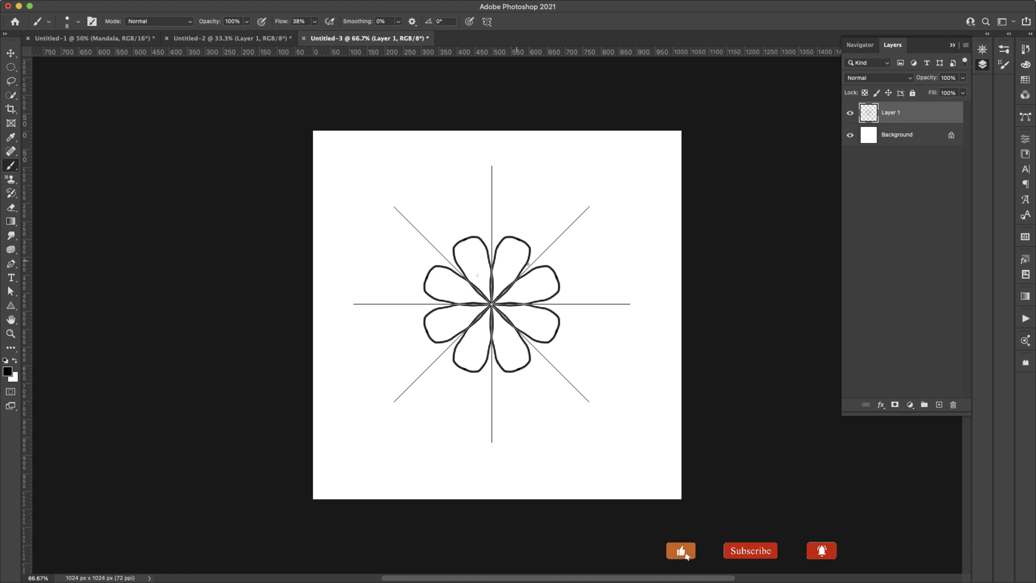
key("super+z")
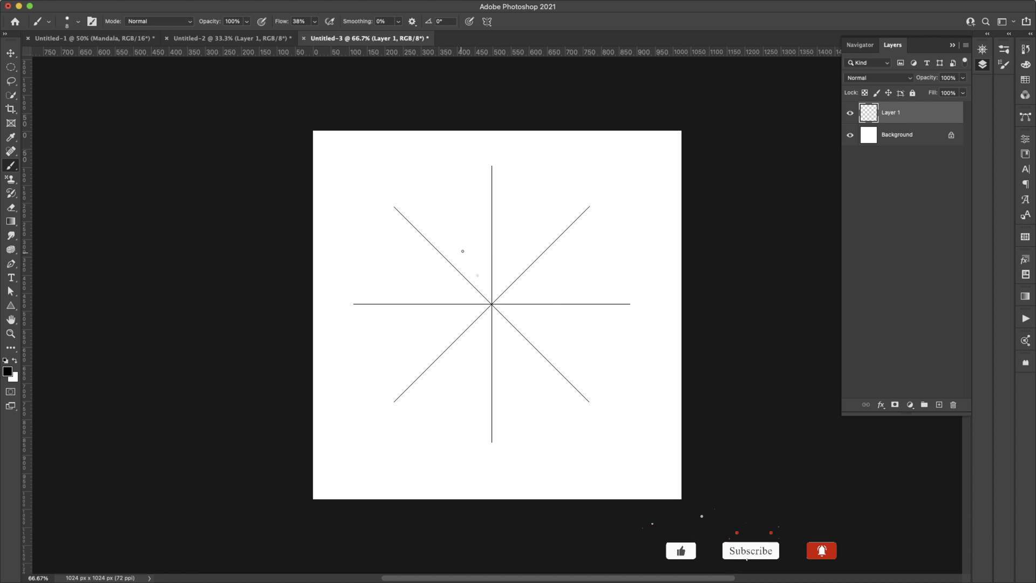
Try scalloped petal and mirrored wing strokes, undoing both to leave Layer 1 blank
mouse_move(472, 243)
left_mouse_down()
mouse_move(458, 255)
mouse_move(475, 280)
mouse_move(457, 304)
left_mouse_up()
key("super+z")
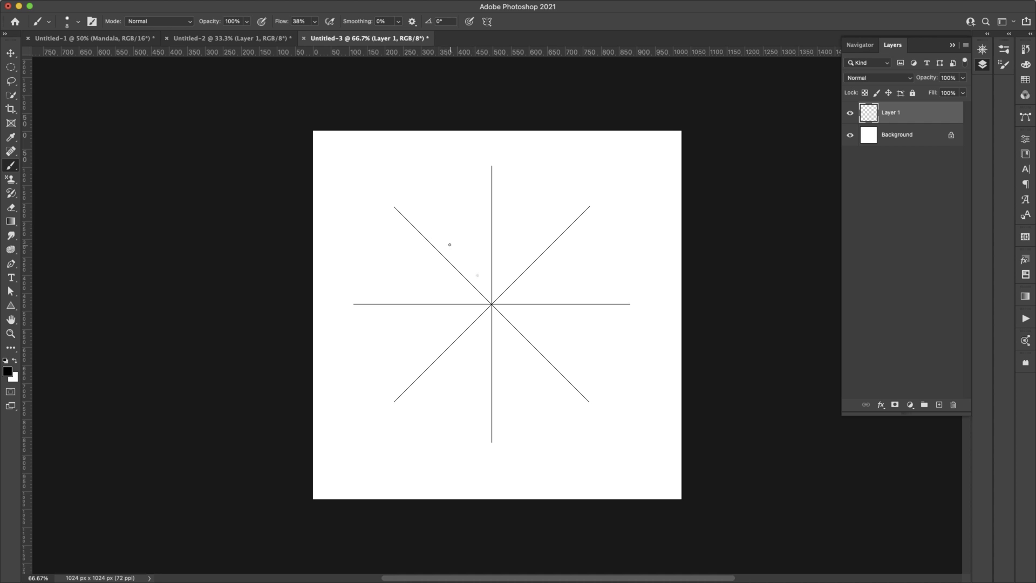
mouse_move(462, 231)
left_mouse_down()
mouse_move(442, 230)
mouse_move(475, 239)
left_mouse_up()
key("super+z")
Switch to Radial symmetry, commit the guide, and paint trial mirrored arcs and a scalloped outline
left_click(487, 22)
left_click(602, 176)
key("Return")
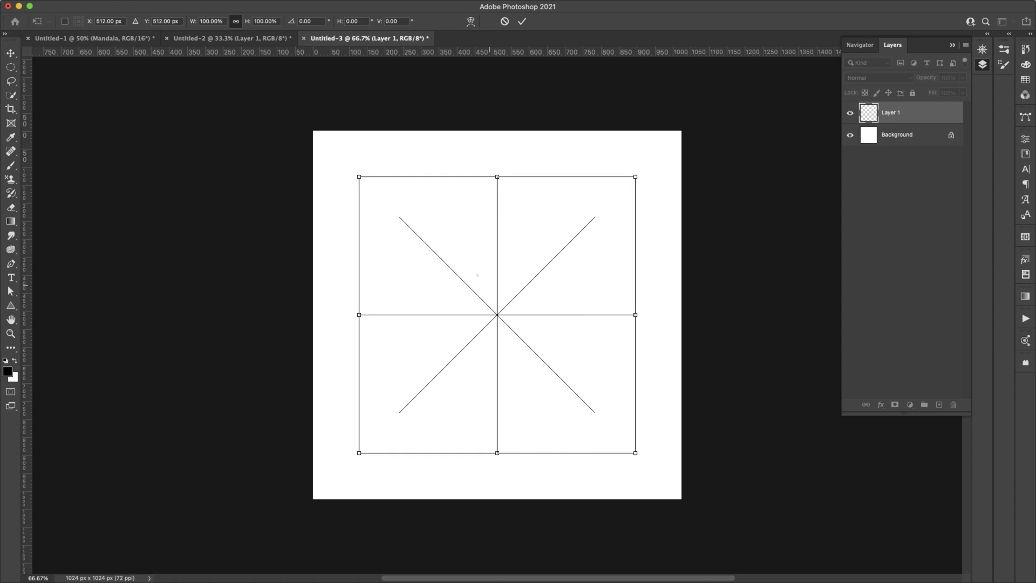
key("Return")
left_click_drag(497, 224, 471, 236)
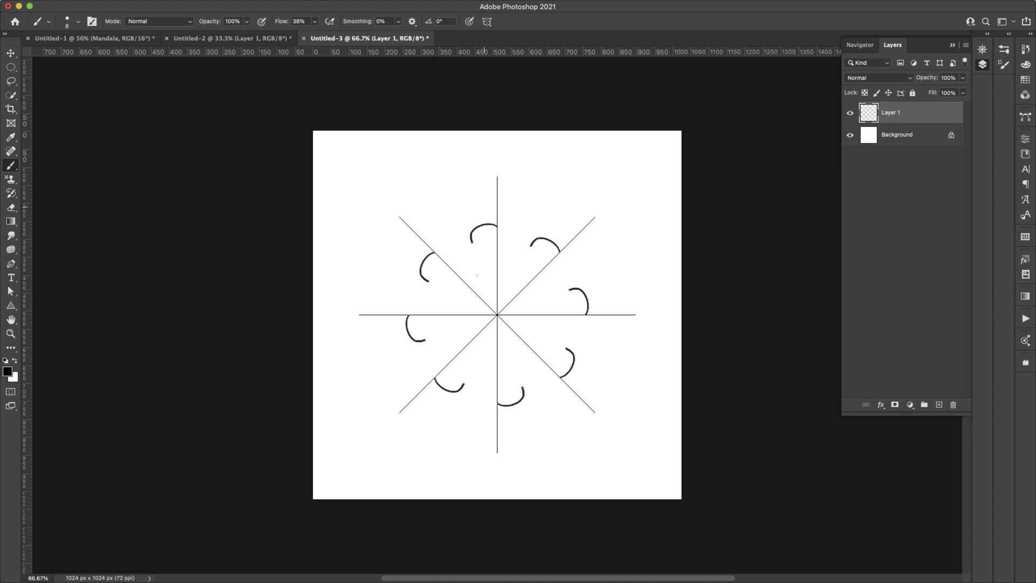
mouse_move(476, 238)
left_mouse_down()
mouse_move(435, 252)
mouse_move(448, 243)
mouse_move(451, 256)
left_mouse_up()
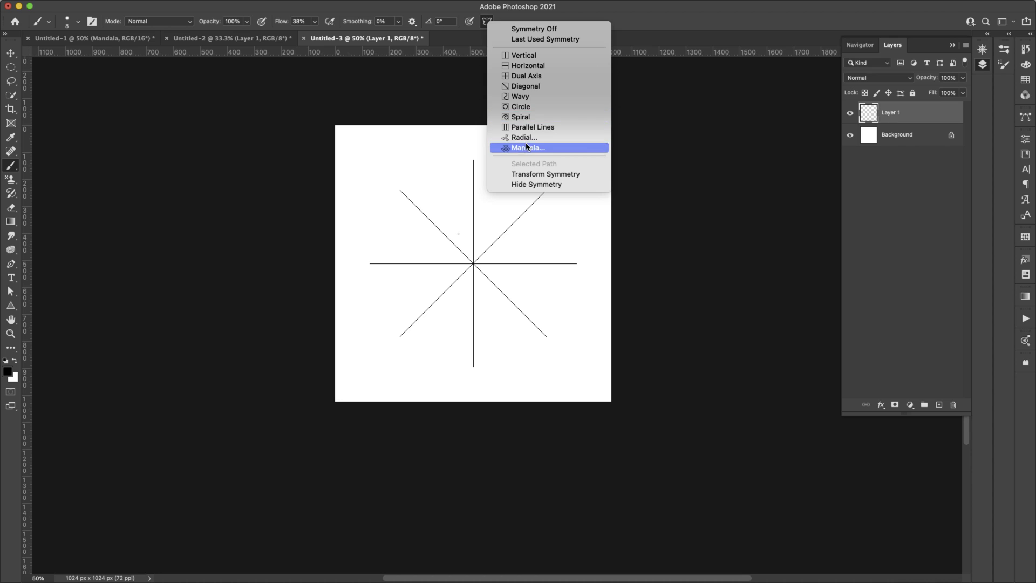
Switch back to Mandala symmetry and commit the guide
left_click(531, 148)
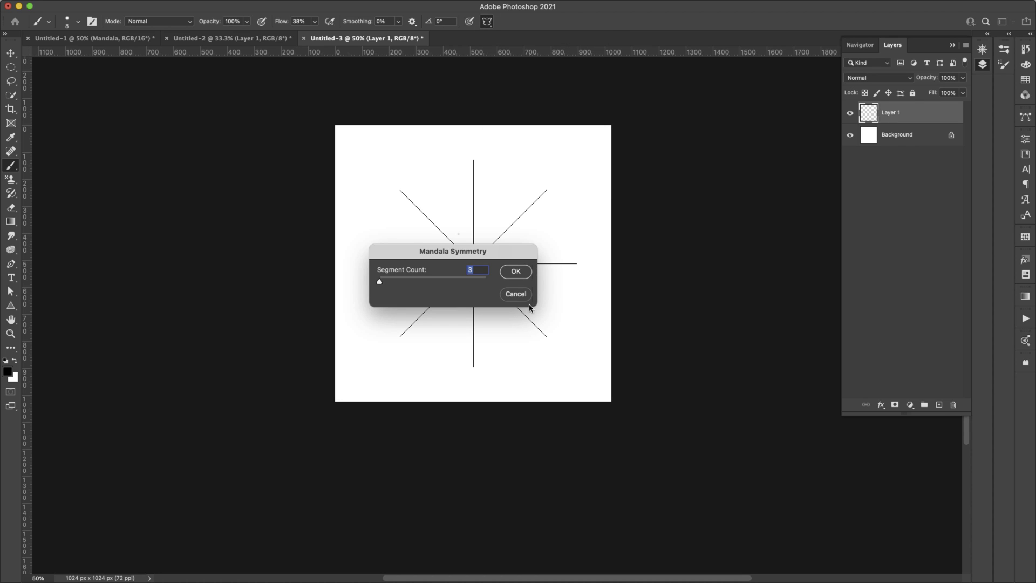
key("Return")
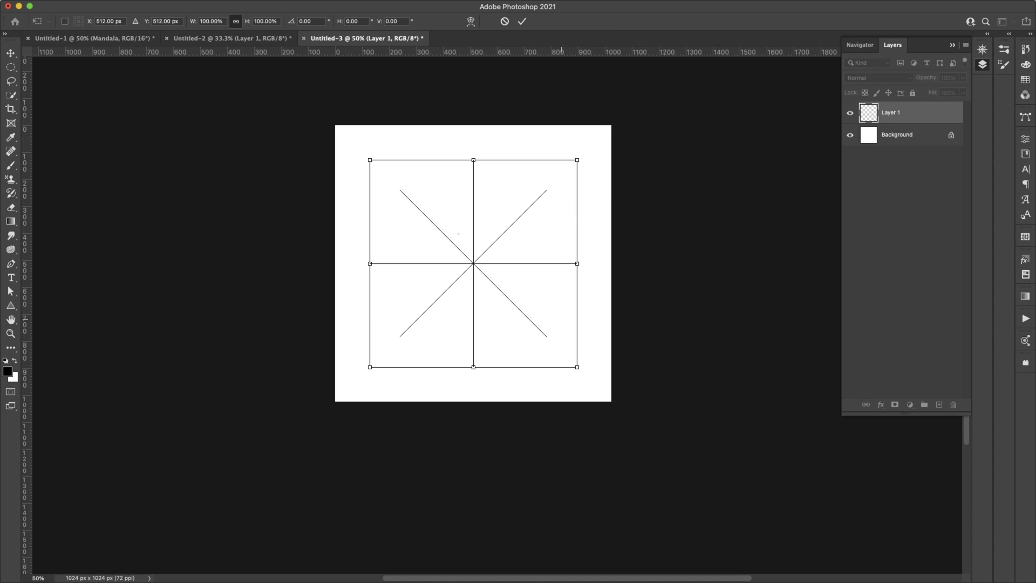
key("Return")
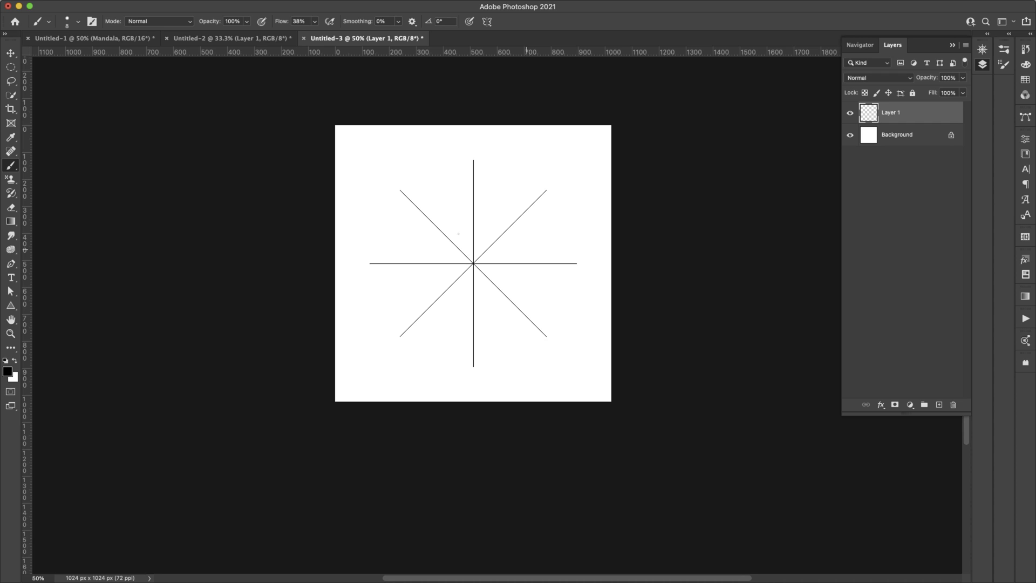
Paint a small central eight-petal flower and a ring of larger petals, undoing a trial inner outline
scroll(463, 249, "up", 1)
left_click_drag(473, 263, 473, 285)
mouse_move(457, 229)
left_mouse_down()
mouse_move(432, 250)
mouse_move(456, 221)
mouse_move(447, 209)
mouse_move(425, 220)
mouse_move(449, 201)
mouse_move(404, 195)
mouse_move(434, 185)
mouse_move(392, 185)
left_mouse_up()
left_click_drag(476, 153, 502, 181)
key("super+z")
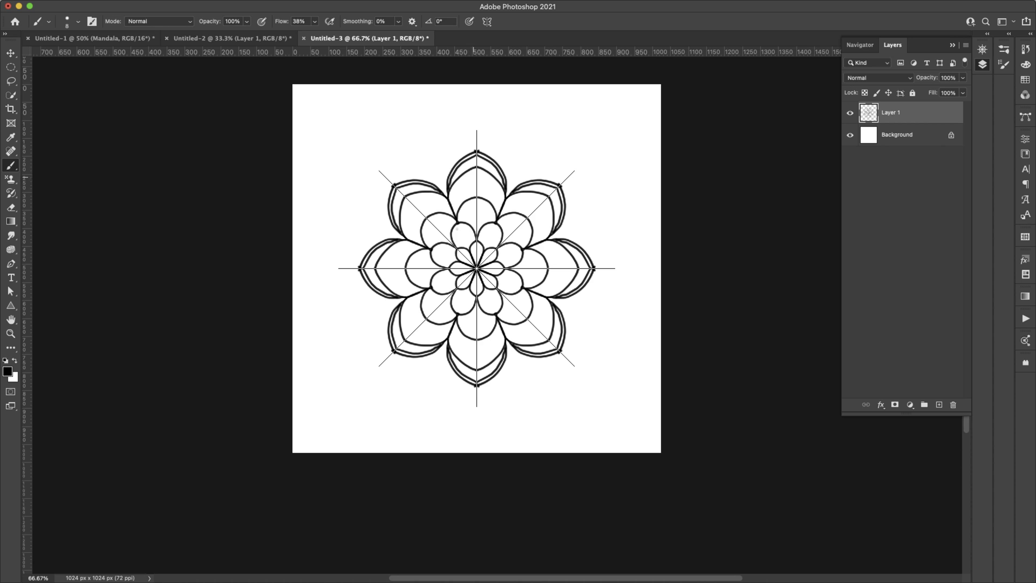
Zoom in to inspect the line quality, return to 100%, and raise the brush size to 20 px
key("z")
left_click(492, 200)
left_click(492, 201)
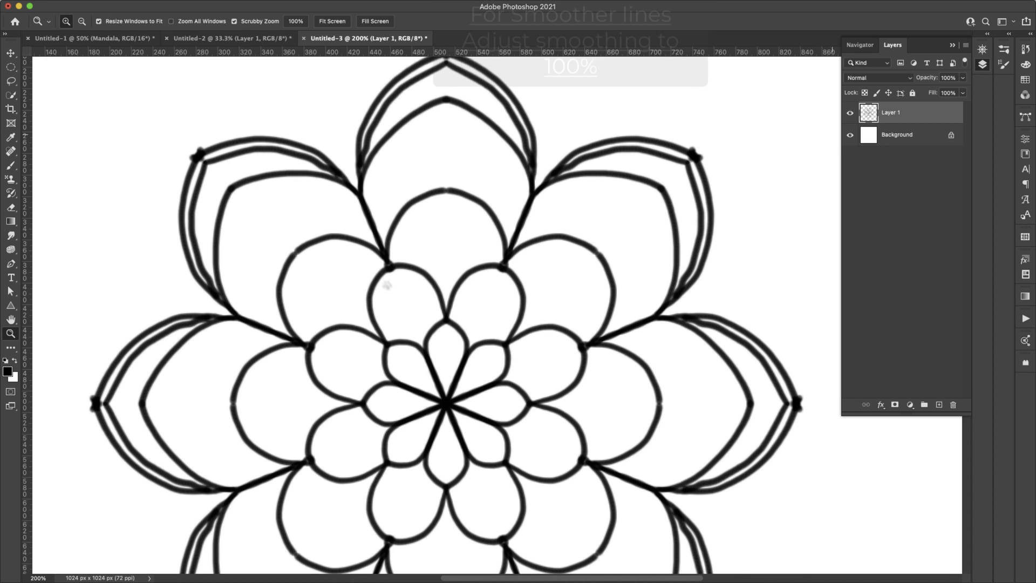
key("super+1")
key("b")
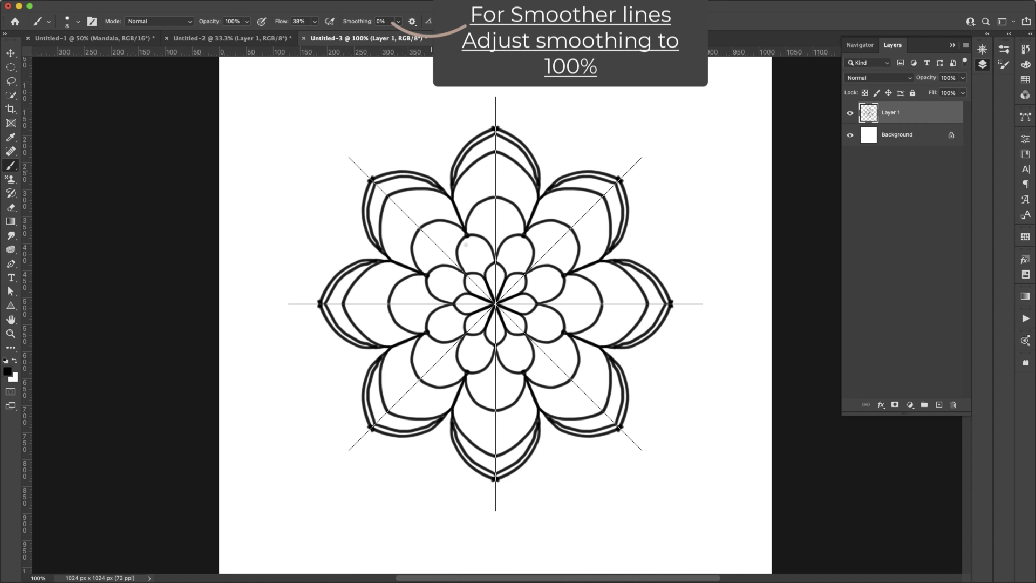
key("bracketright")
Paint thick outlines across the petals and around the inner petal ring, undoing the middle-ring stroke
mouse_move(456, 201)
left_mouse_down()
mouse_move(499, 172)
mouse_move(535, 205)
left_mouse_up()
key("F5")
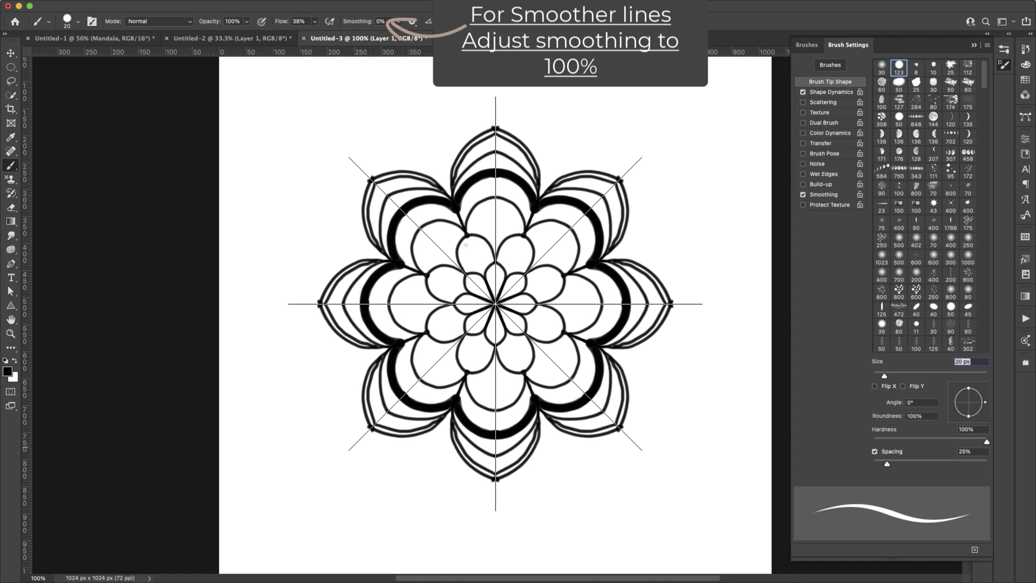
key("F5")
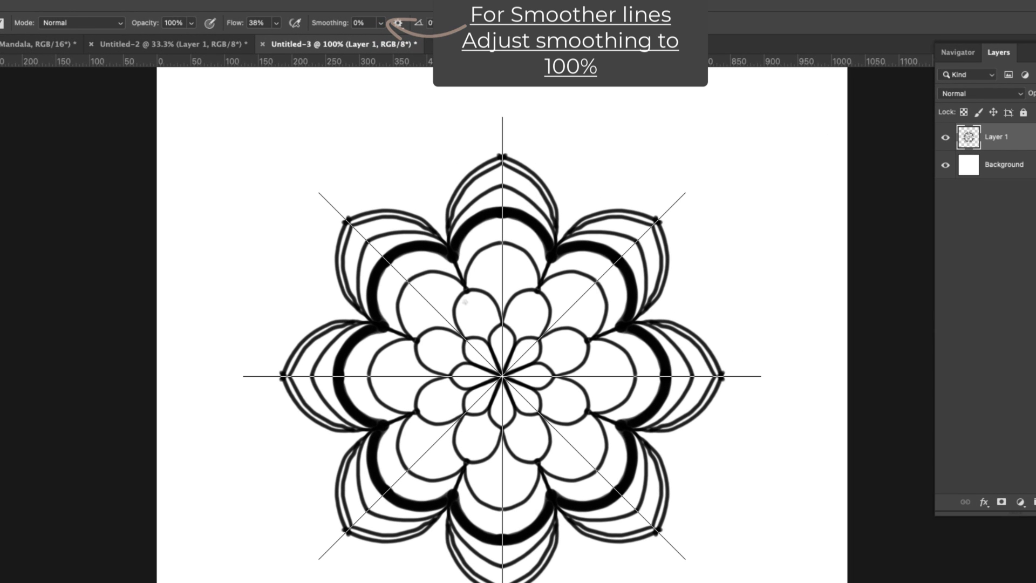
mouse_move(465, 302)
left_mouse_down()
mouse_move(486, 304)
mouse_move(494, 331)
left_mouse_up()
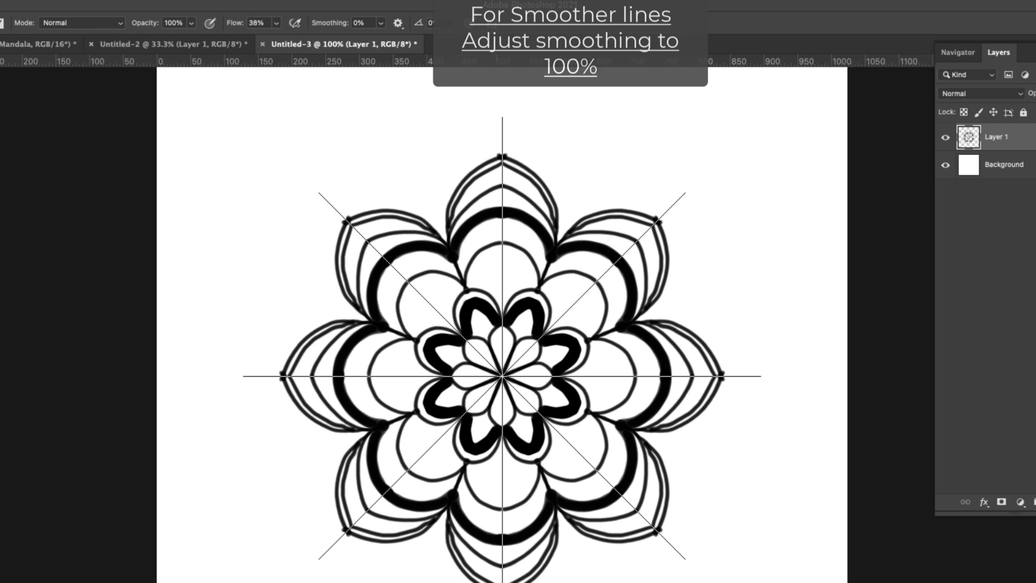
mouse_move(463, 281)
left_mouse_down()
mouse_move(405, 310)
mouse_move(411, 280)
mouse_move(501, 245)
left_mouse_up()
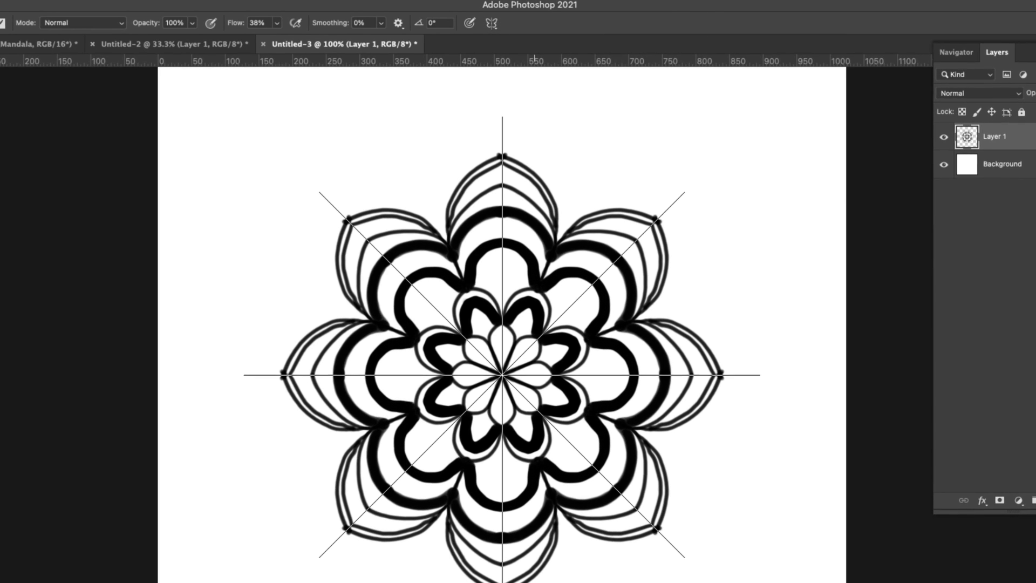
key("super+z")
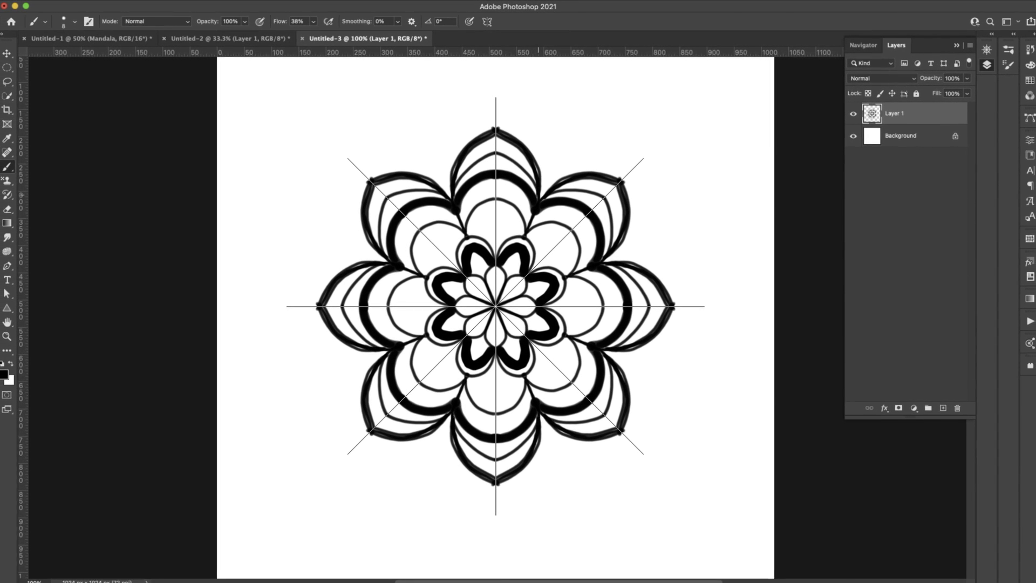
Enlarge the brush to 15 px and stamp dots in the outer petals and between them
key("bracketright")
key("bracketright")
key("bracketright")
left_click(390, 186)
left_click(475, 153)
left_click(372, 224)
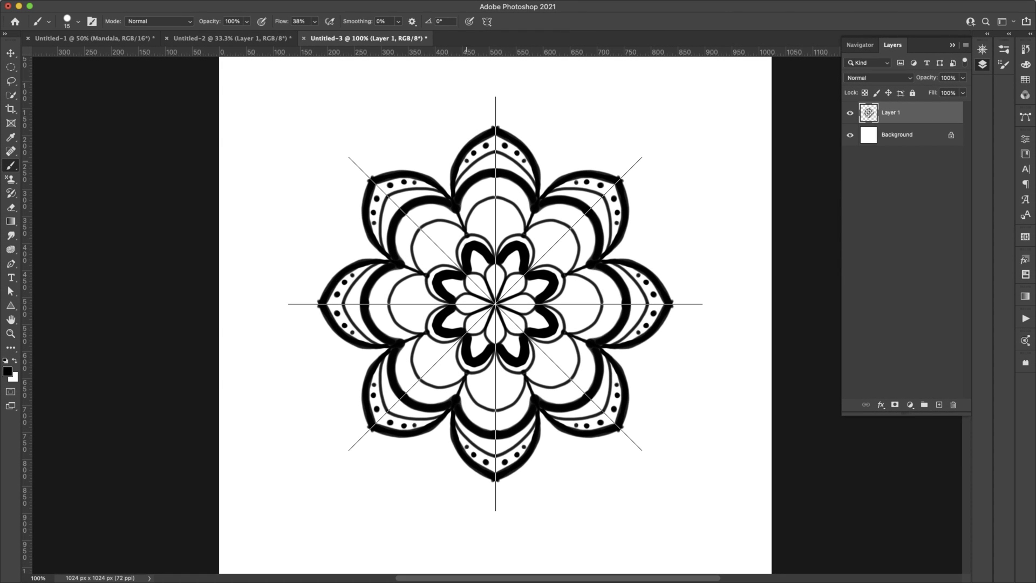
left_click(495, 143)
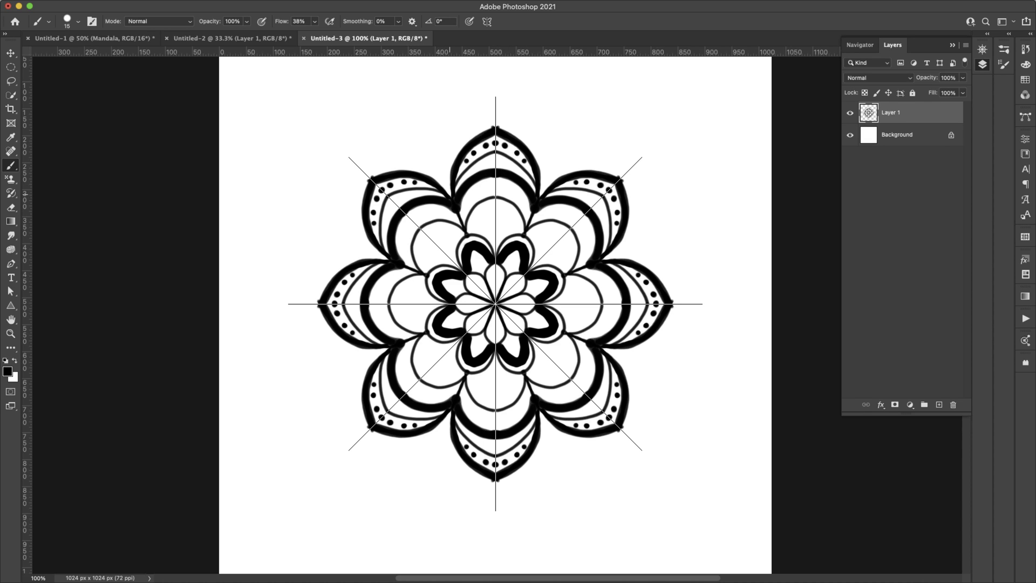
left_click(443, 421)
left_click(444, 421)
Enlarge the brush twice for bigger dots, add a second ring, then undo the dot rings
key("bracketright")
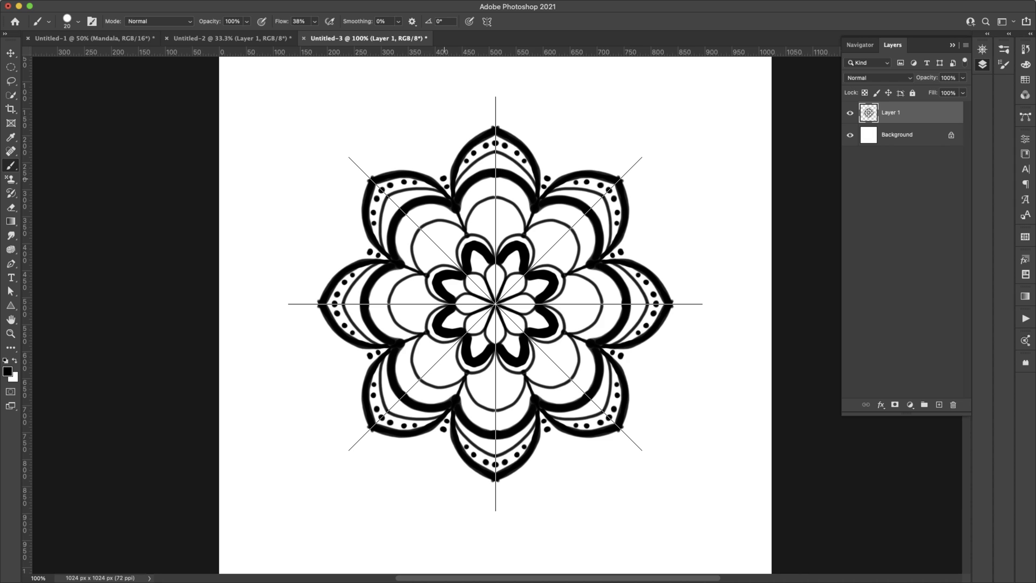
left_click(444, 420)
key("bracketright")
left_click(439, 167)
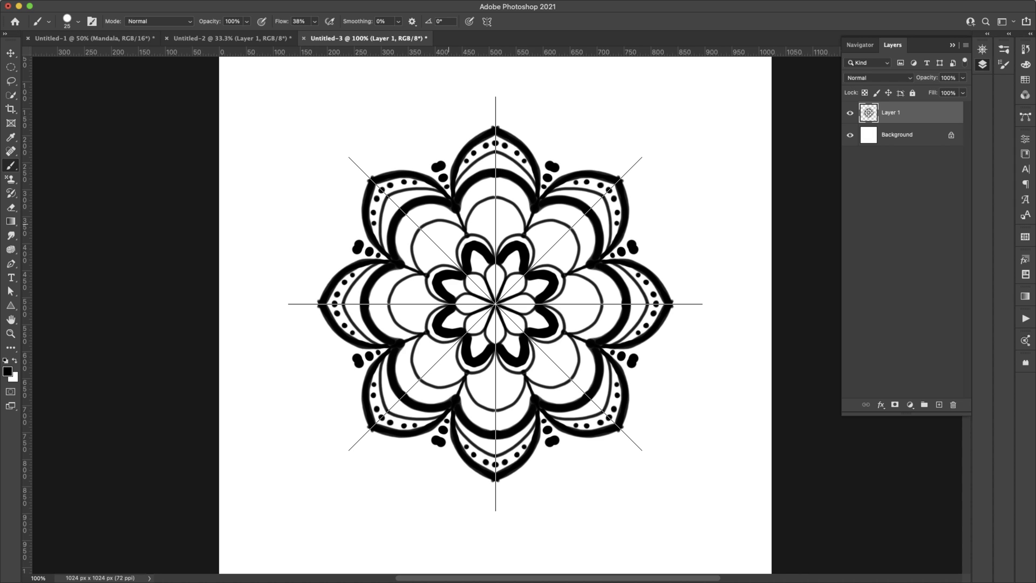
key("super+z")
key("super+z")
key("super+z")
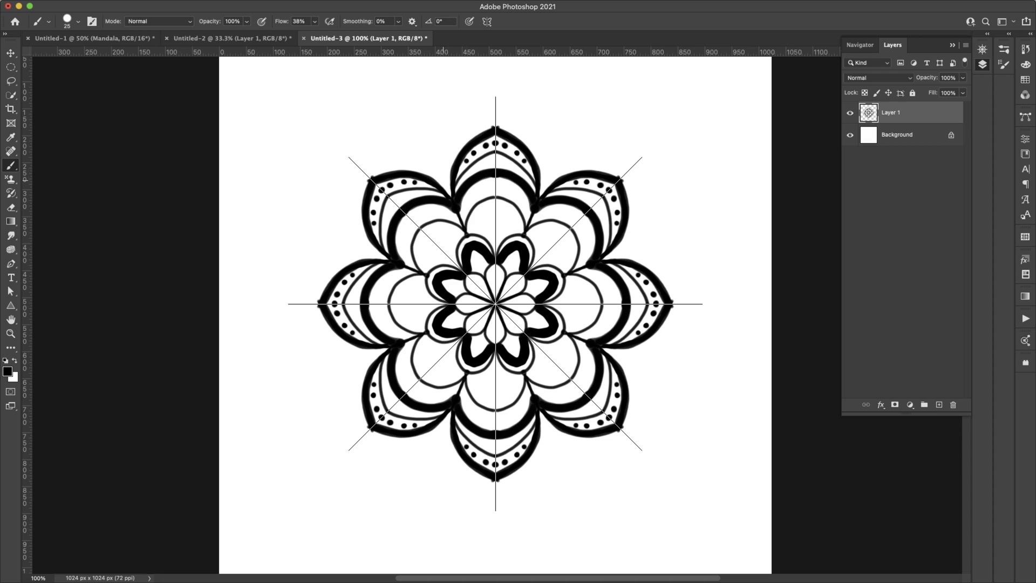
Place rings of round and double dots outward between petals, undoing the outermost rings
left_click(443, 179)
left_click(439, 166)
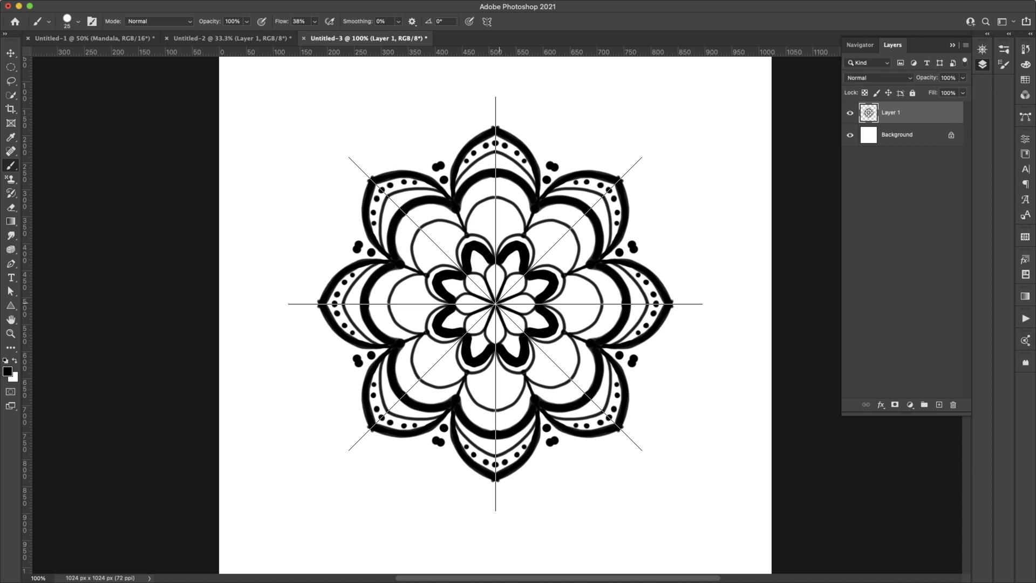
left_click(431, 150)
left_click(424, 134)
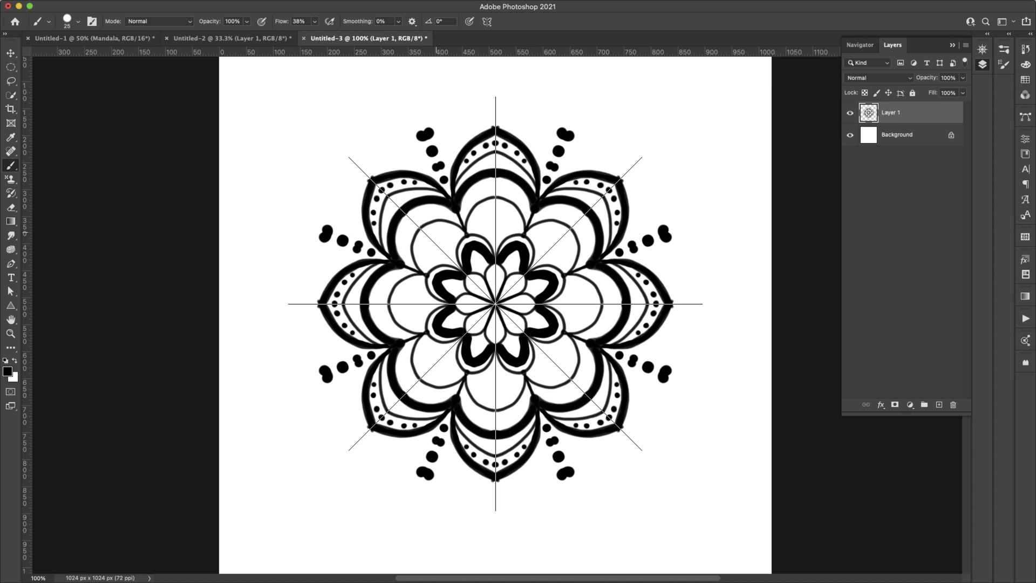
key("super+z")
key("super+z")
key("super+z")
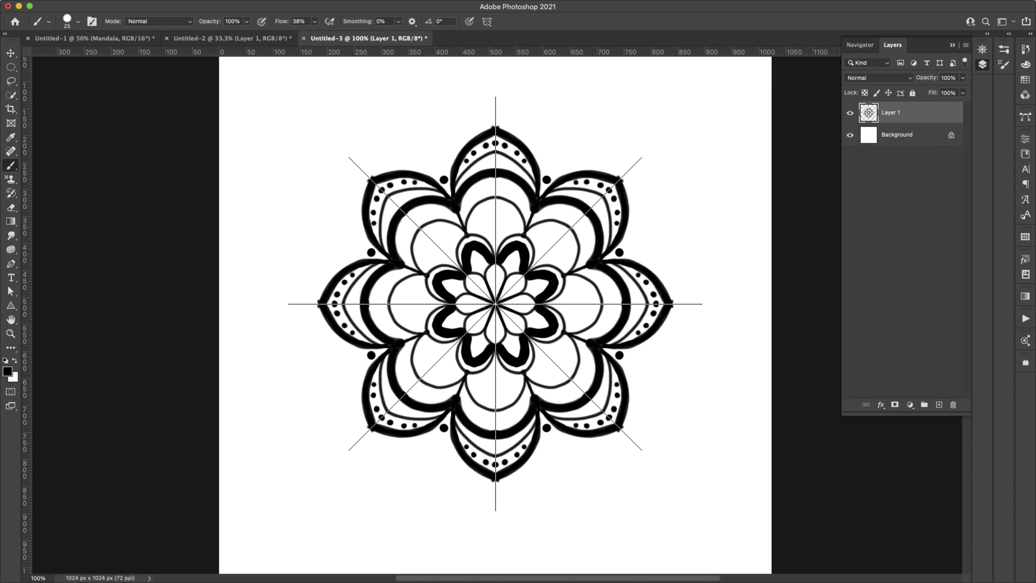
Switch to Radial symmetry with 8 segments and commit the guide
left_click(486, 22)
left_click(545, 134)
key("Return")
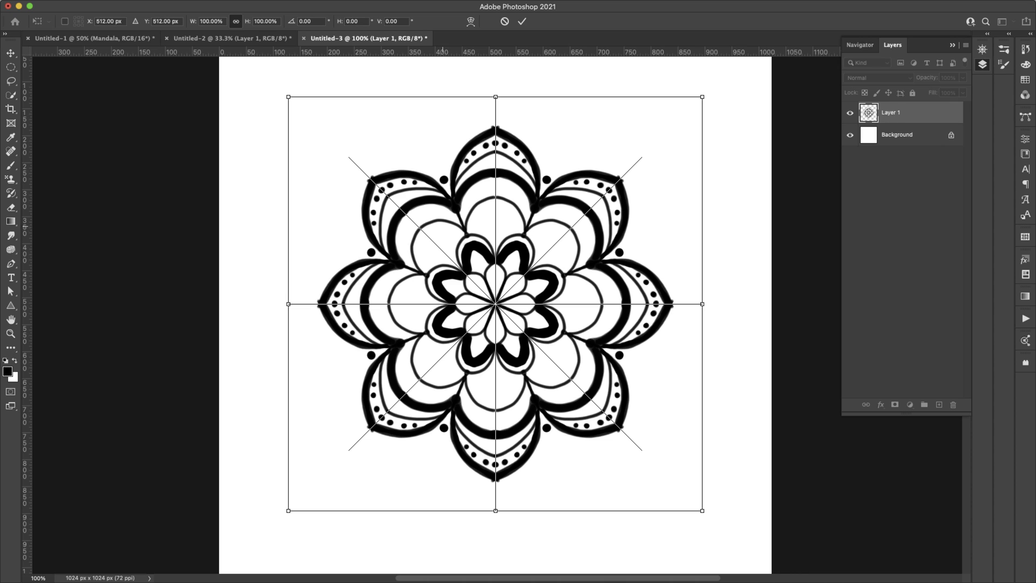
key("Return")
Stamp tapering rows of dots outward between the petals, shrinking the brush for smaller end dots
left_click(436, 167)
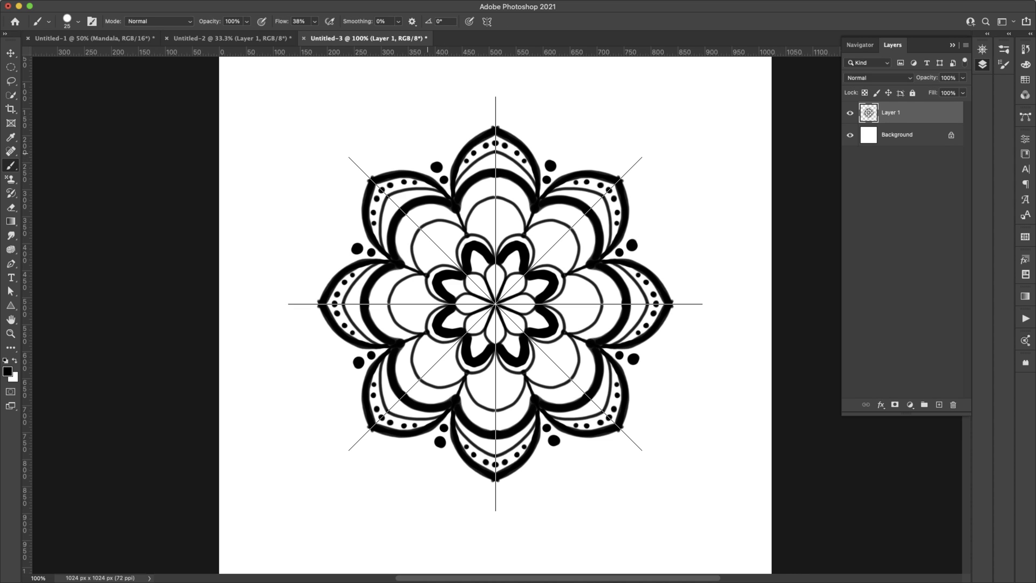
left_click(428, 153)
left_click(417, 138)
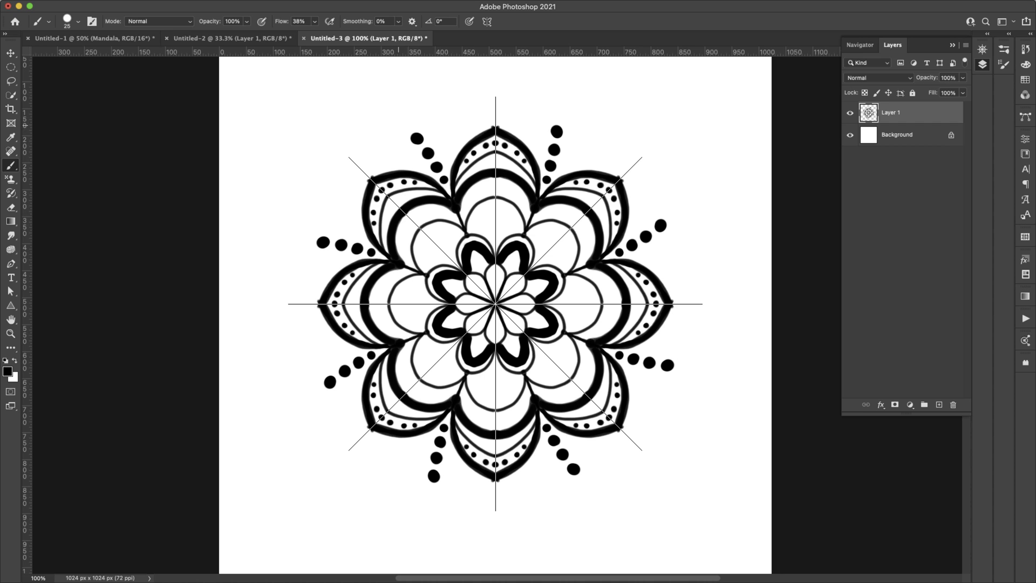
left_click(682, 367)
key("bracketleft")
left_click(694, 366)
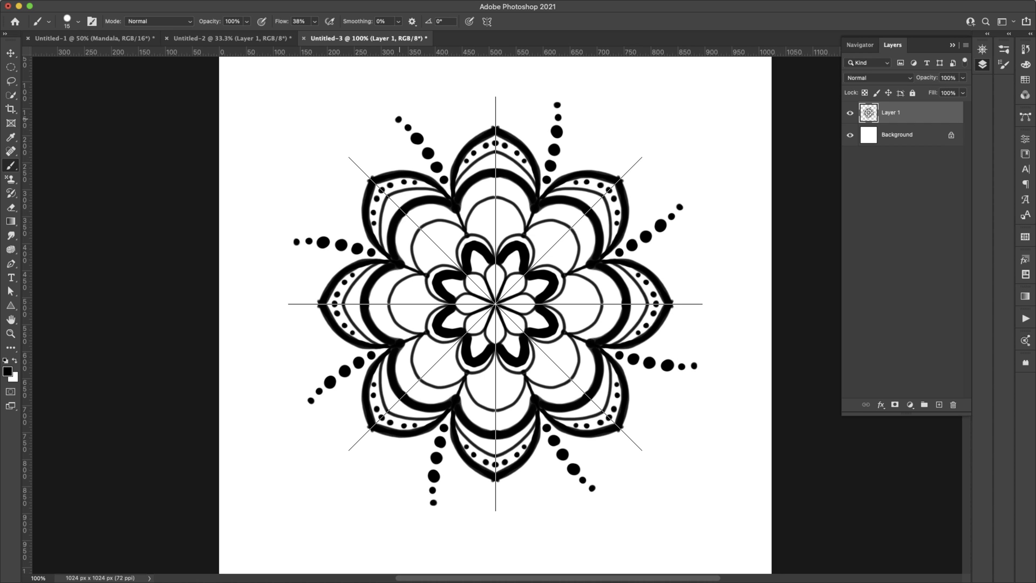
key("bracketleft")
Switch to Mandala symmetry and confirm its settings
left_click(487, 21)
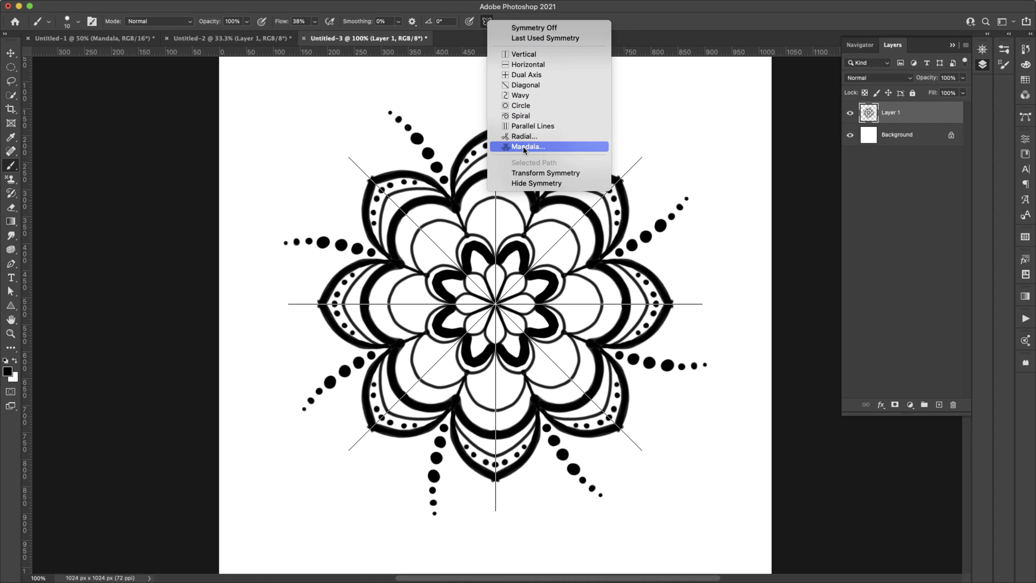
left_click(523, 147)
key("Return")
key("Return")
Brush pointed, hatched outer petals and middle-ring arcs, undo the arcs, and add small centre strokes
mouse_move(495, 108)
left_mouse_down()
mouse_move(459, 123)
mouse_move(452, 191)
left_mouse_up()
mouse_move(464, 143)
left_mouse_down()
mouse_move(495, 73)
mouse_move(474, 127)
mouse_move(433, 173)
left_mouse_up()
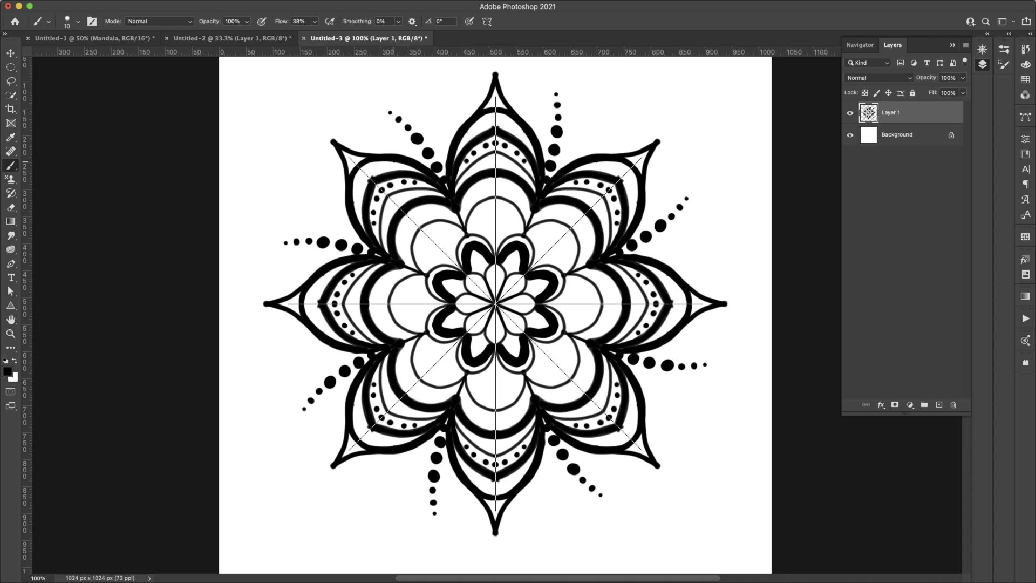
mouse_move(394, 437)
left_mouse_down()
mouse_move(410, 446)
mouse_move(389, 439)
mouse_move(465, 124)
left_mouse_up()
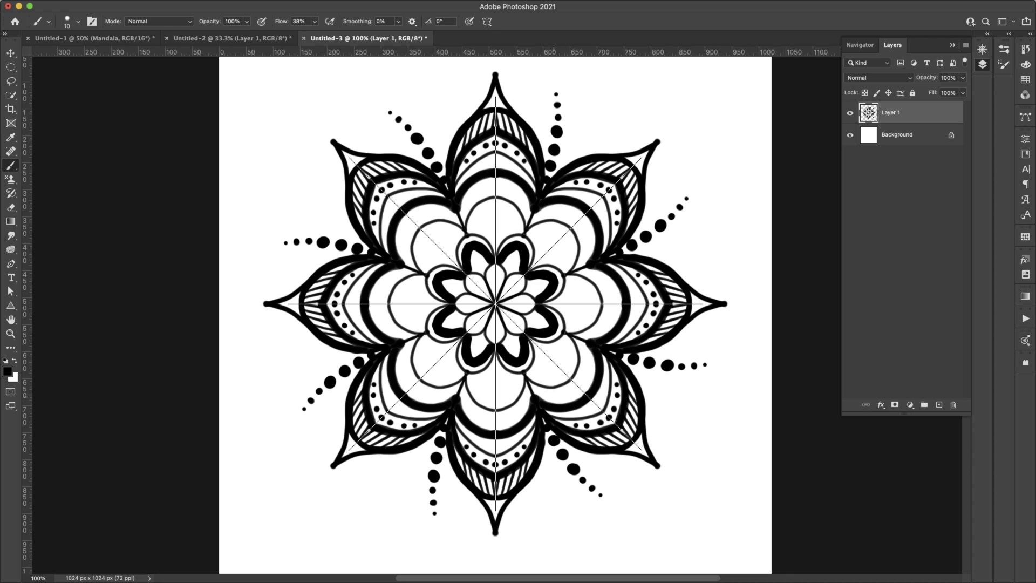
mouse_move(423, 267)
left_mouse_down()
mouse_move(404, 291)
mouse_move(424, 330)
mouse_move(414, 367)
left_mouse_up()
key("super+z")
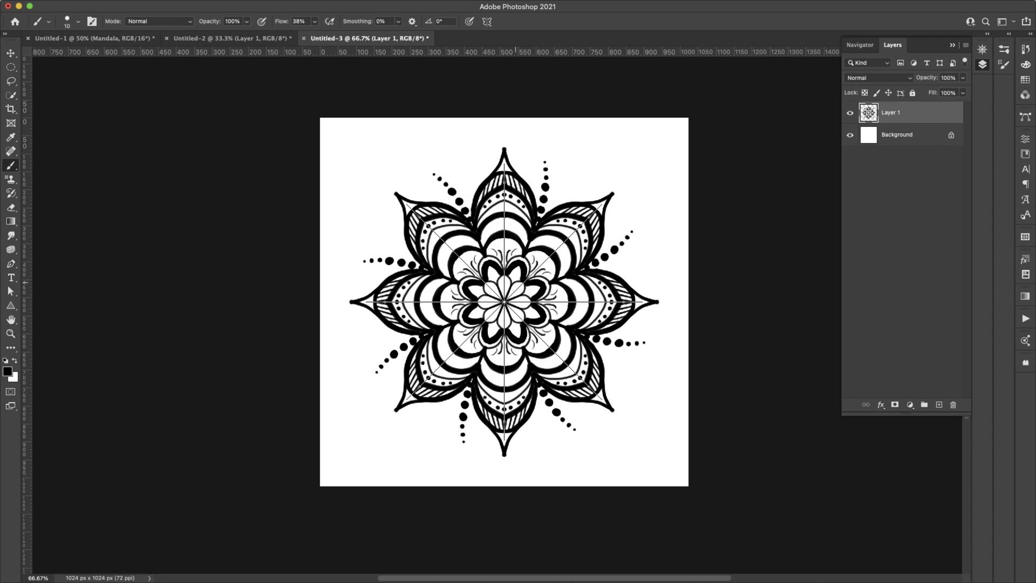
mouse_move(505, 300)
left_mouse_down()
mouse_move(505, 281)
mouse_move(505, 294)
left_mouse_up()
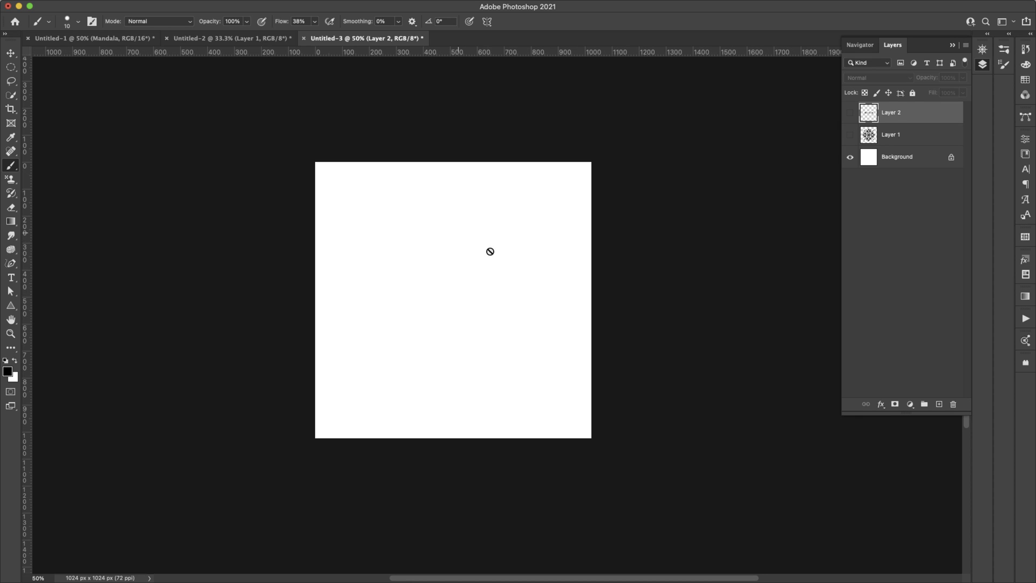
Add Layer 3 and draw a wavy Freeform Pen path from top-left to the bottom edge
left_click(939, 404)
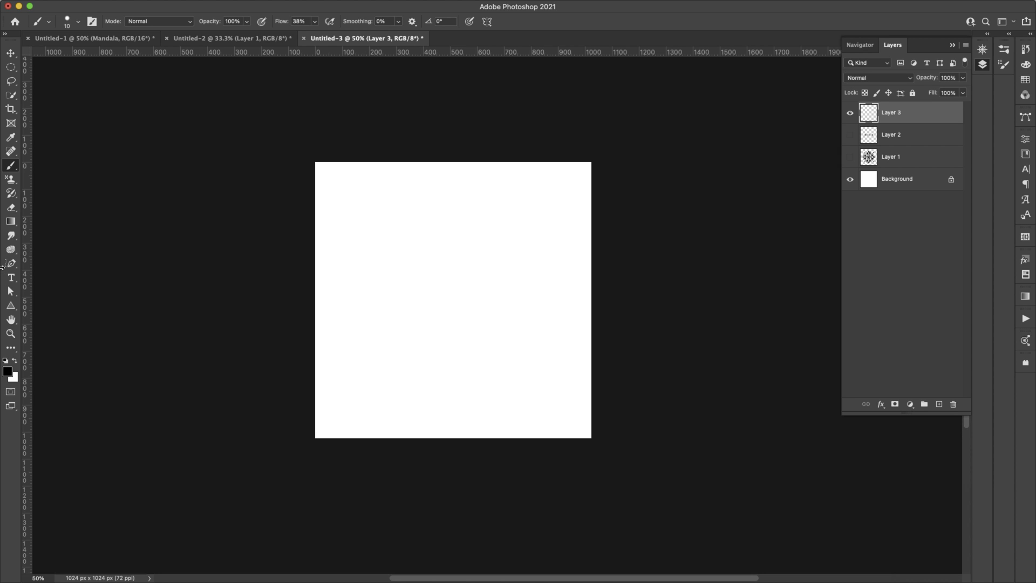
left_click(13, 264)
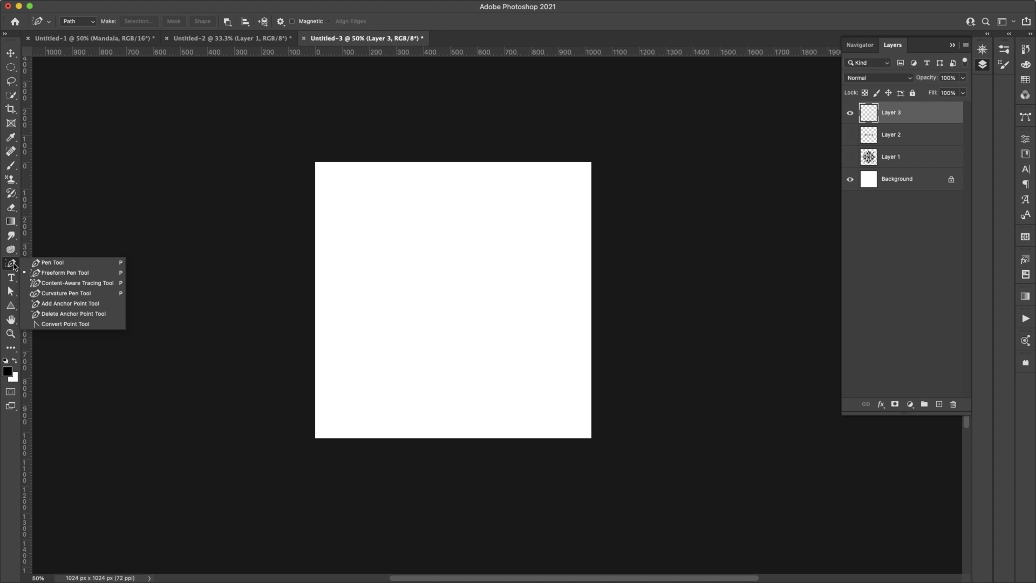
left_click(65, 272)
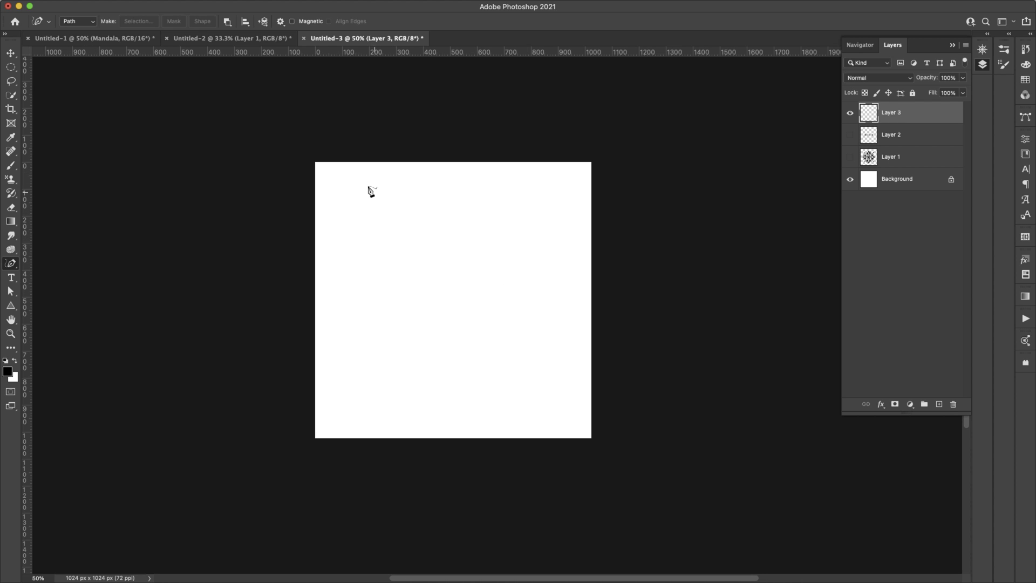
mouse_move(356, 181)
left_mouse_down()
mouse_move(347, 190)
mouse_move(367, 205)
mouse_move(435, 199)
mouse_move(476, 225)
mouse_move(445, 279)
mouse_move(459, 319)
mouse_move(503, 352)
mouse_move(459, 414)
mouse_move(457, 437)
left_mouse_up()
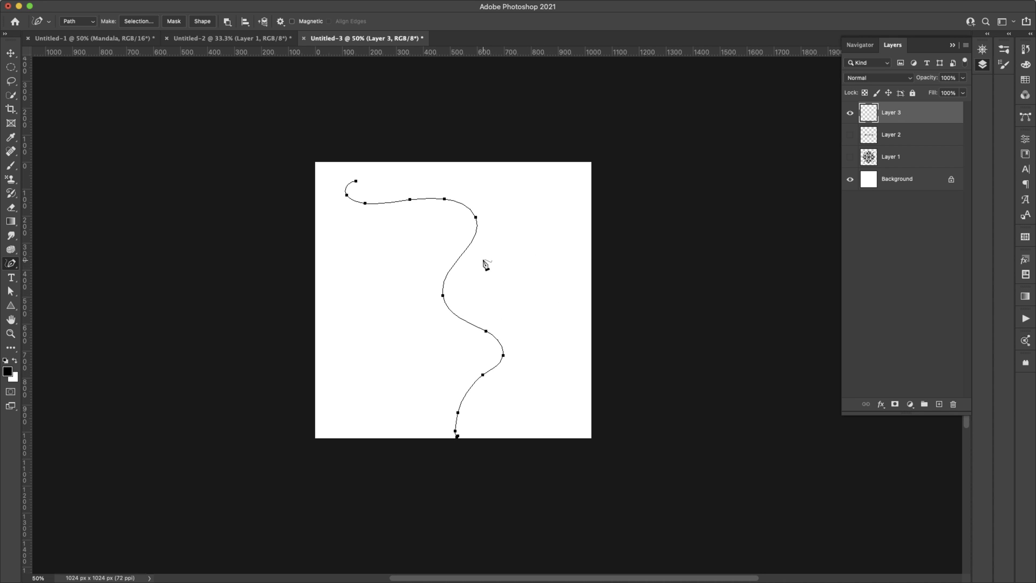
key("b")
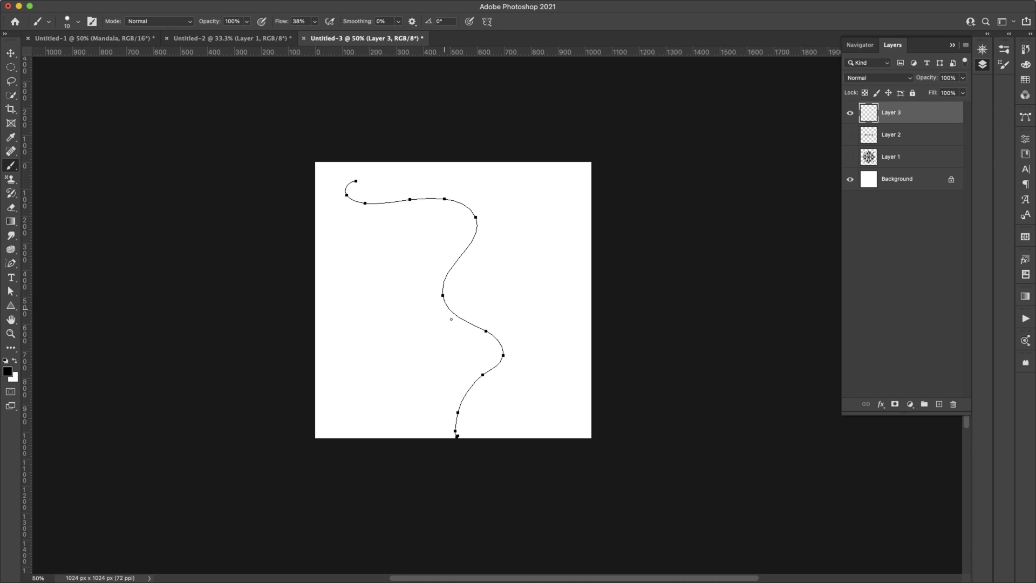
Set symmetry to Selected Path so the wavy path becomes the guide
left_click(487, 23)
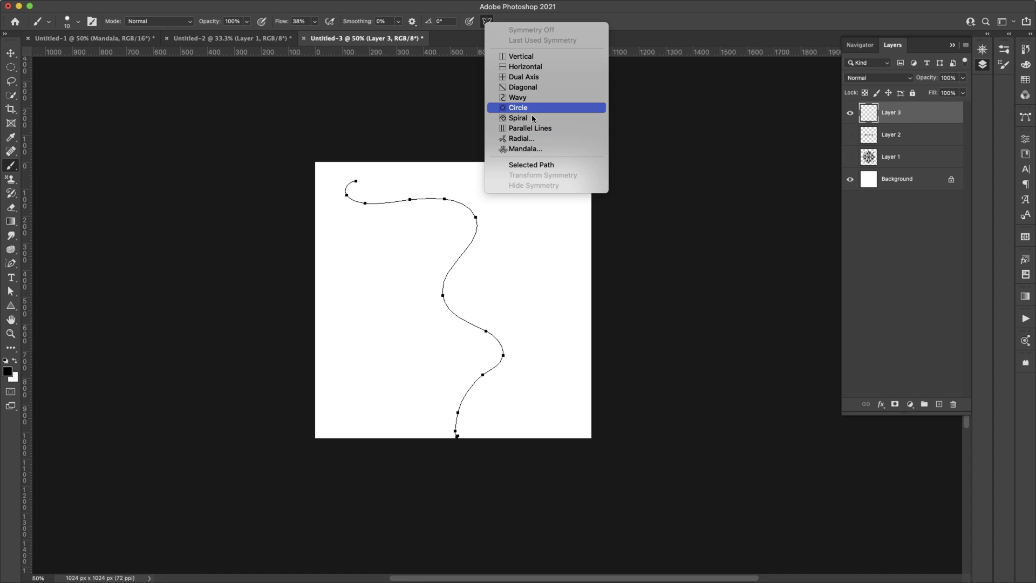
left_click(556, 165)
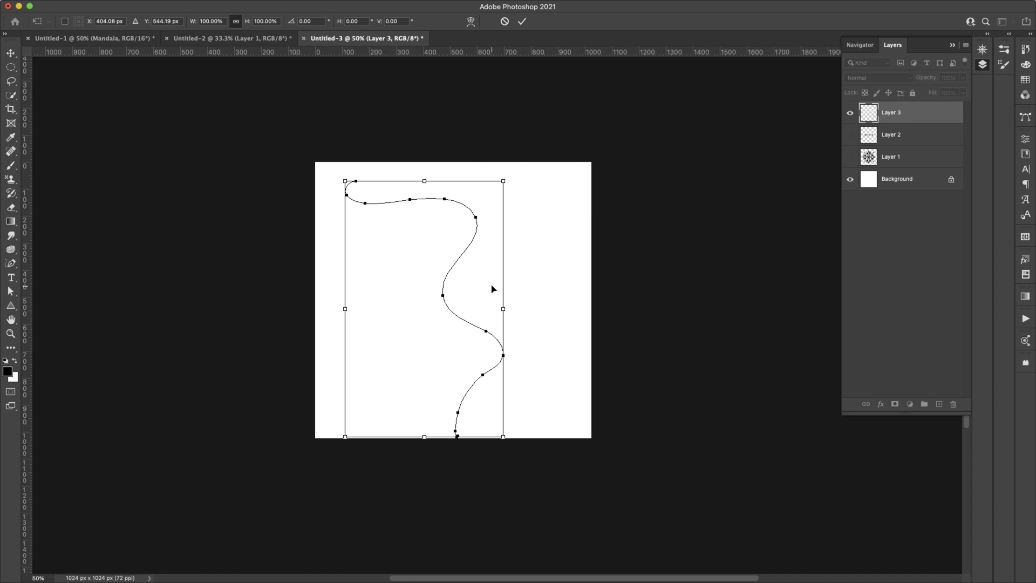
key("Return")
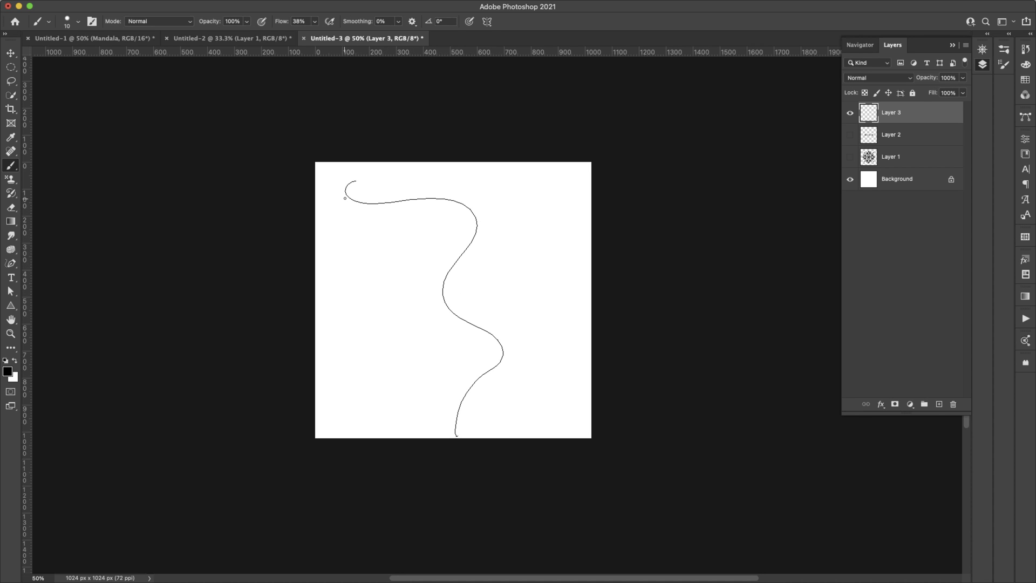
Paint a bold mirrored wavy stroke along the curve's upper half, undoing a small top-left stroke
mouse_move(372, 209)
left_mouse_down()
mouse_move(460, 214)
mouse_move(436, 291)
mouse_move(449, 320)
mouse_move(488, 348)
left_mouse_up()
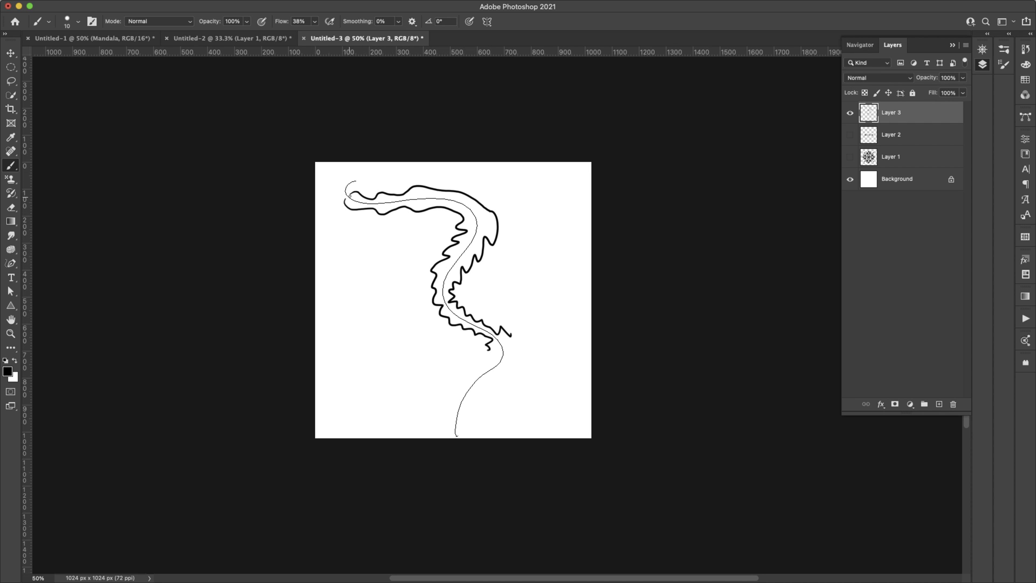
left_click_drag(350, 196, 361, 178)
key("ctrl+z")
Show the Paths panel and select the Work Path below Wavy Symmetry 2
left_click(1026, 117)
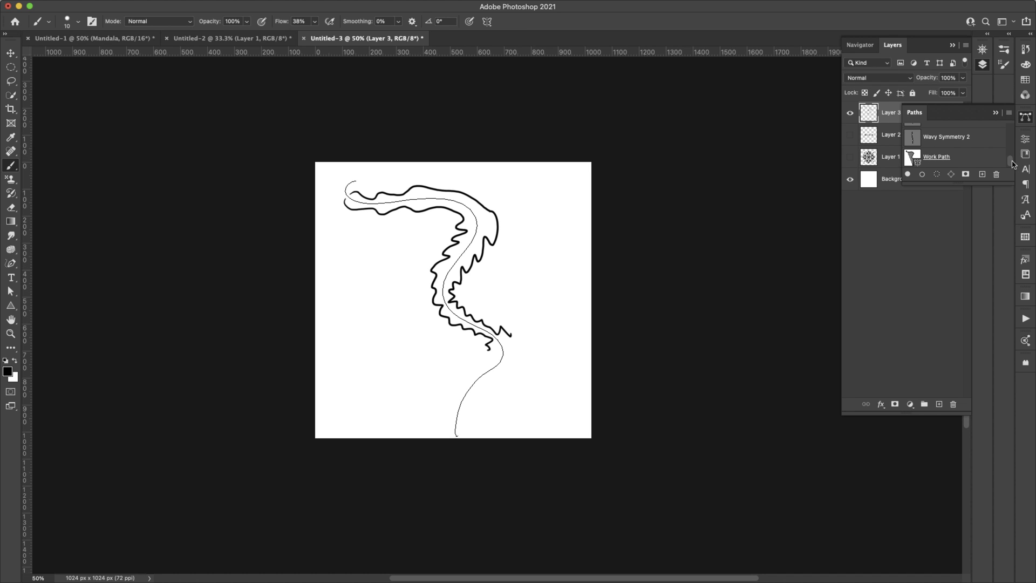
mouse_move(1010, 162)
left_mouse_down()
mouse_move(1013, 132)
mouse_move(1011, 169)
left_mouse_up()
left_click(973, 161)
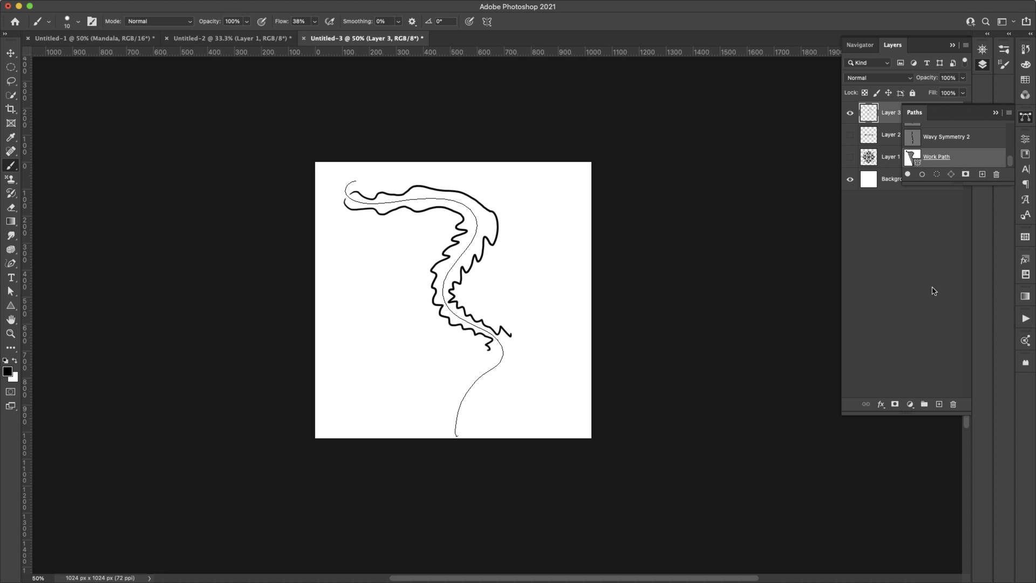